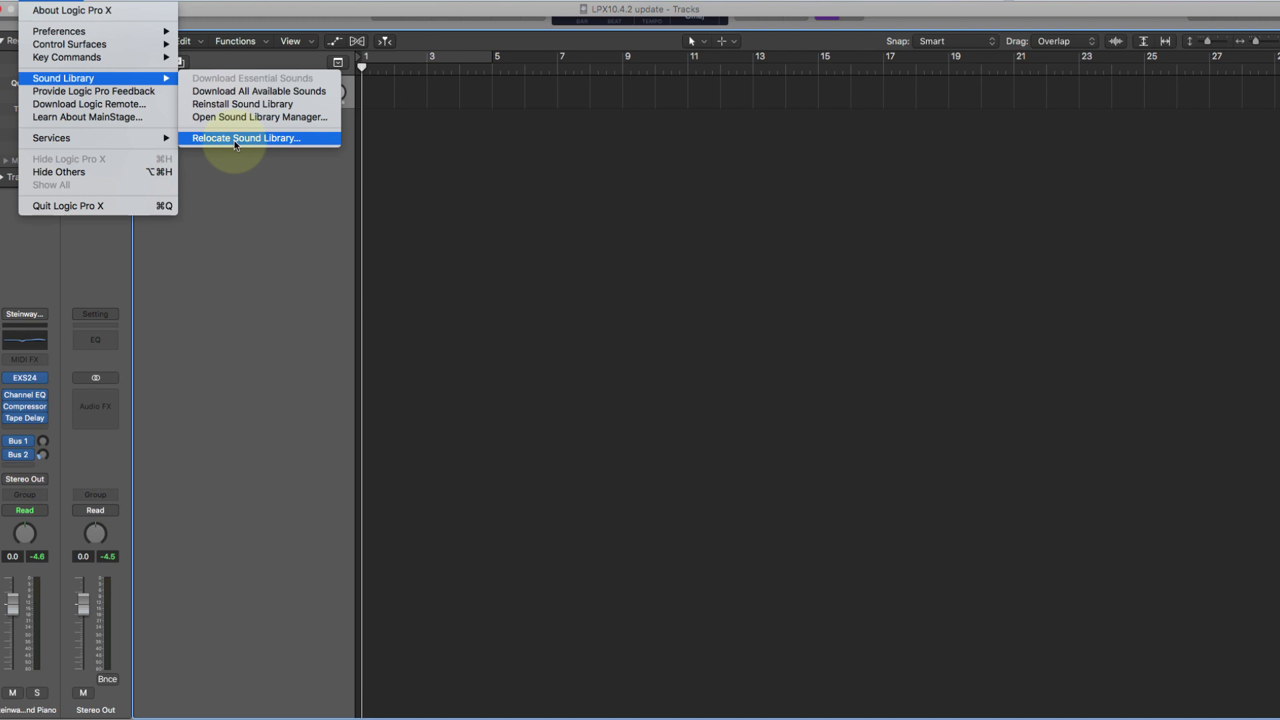
# Review the Smart Tempo project settings, including the project tempo mode and the Flex & Follow defaults
pyautogui.click(254, 253)
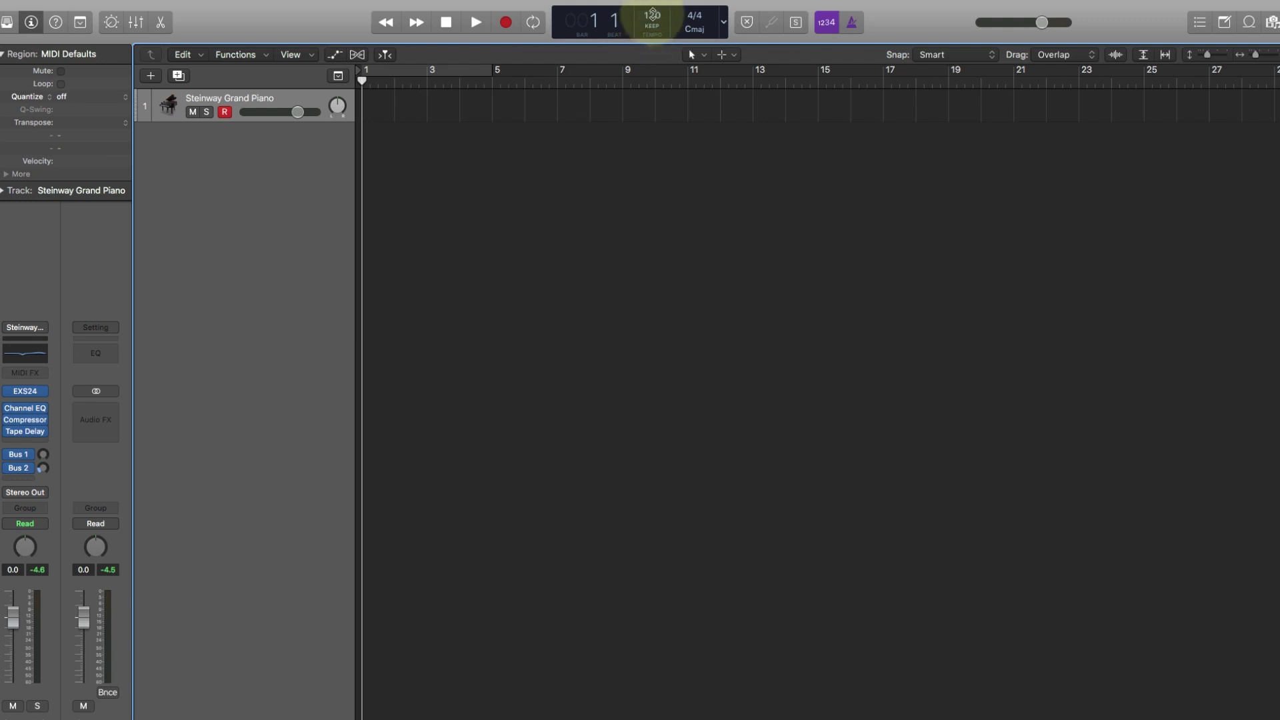
pyautogui.click(653, 27)
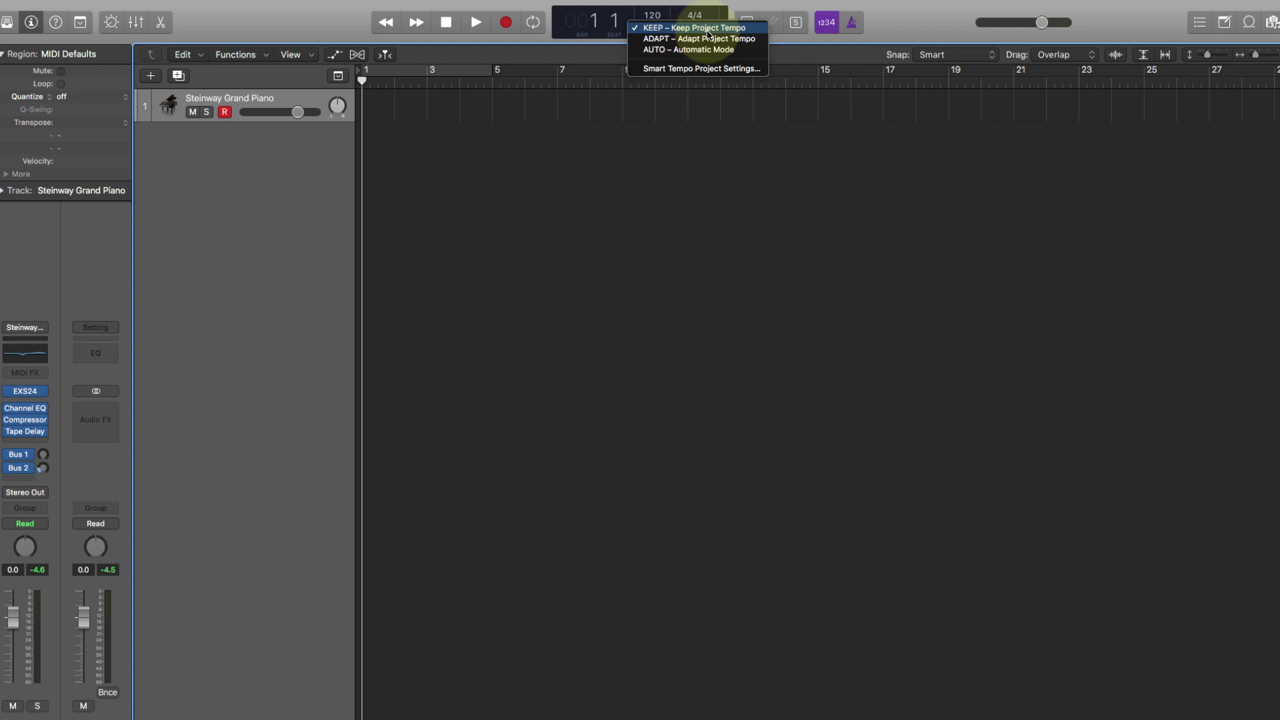
pyautogui.click(750, 72)
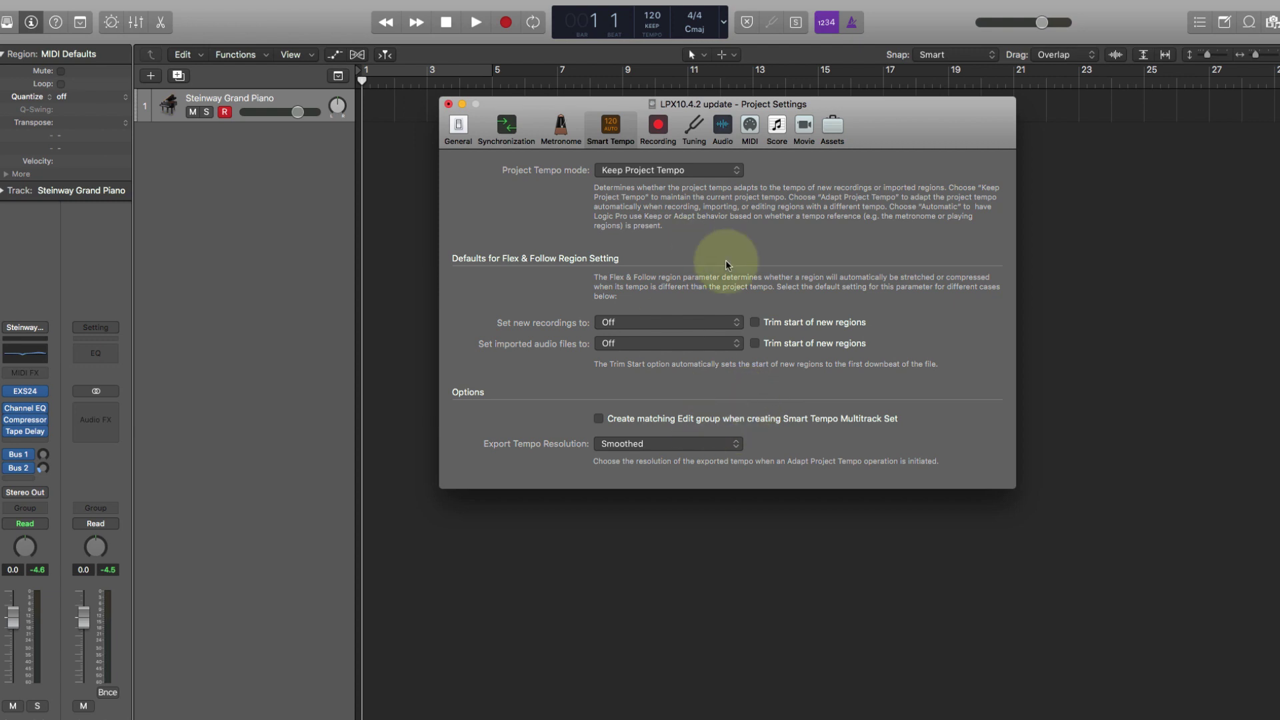
pyautogui.click(448, 104)
# Move the playhead to bar 5 and set the project tempo mode to ADAPT – Adapt Project Tempo
pyautogui.click(448, 81)
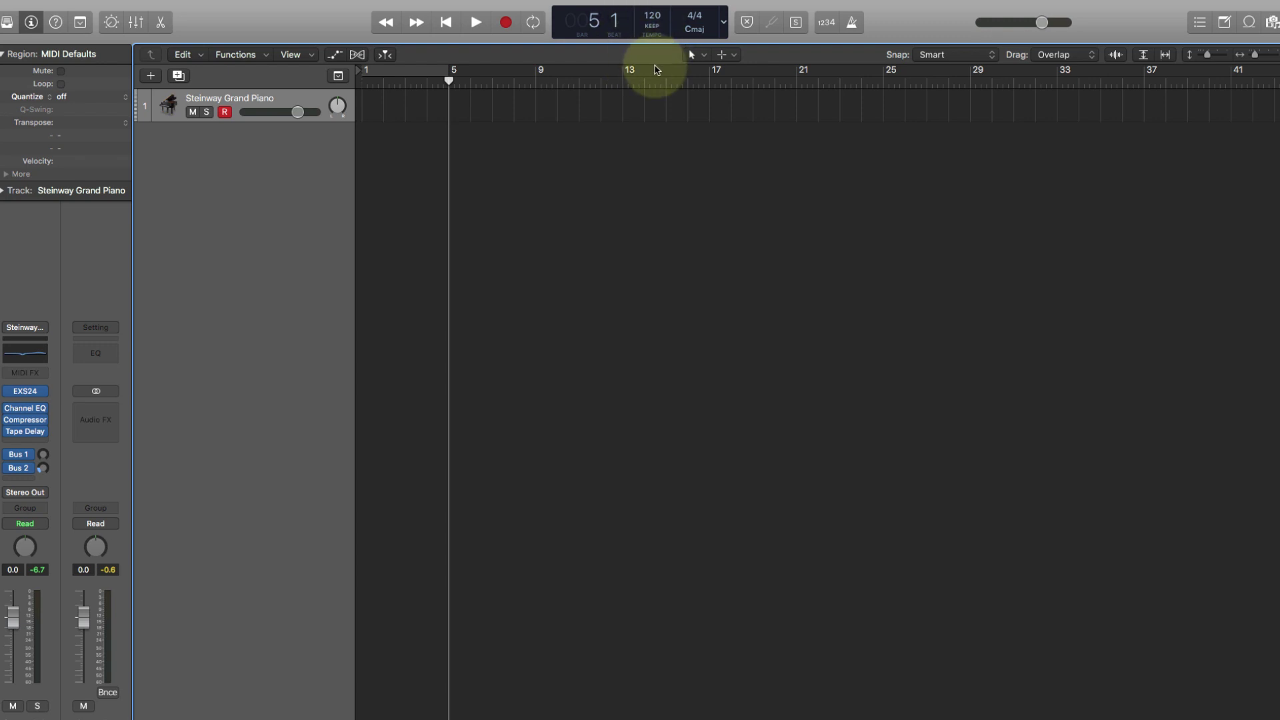
pyautogui.click(657, 26)
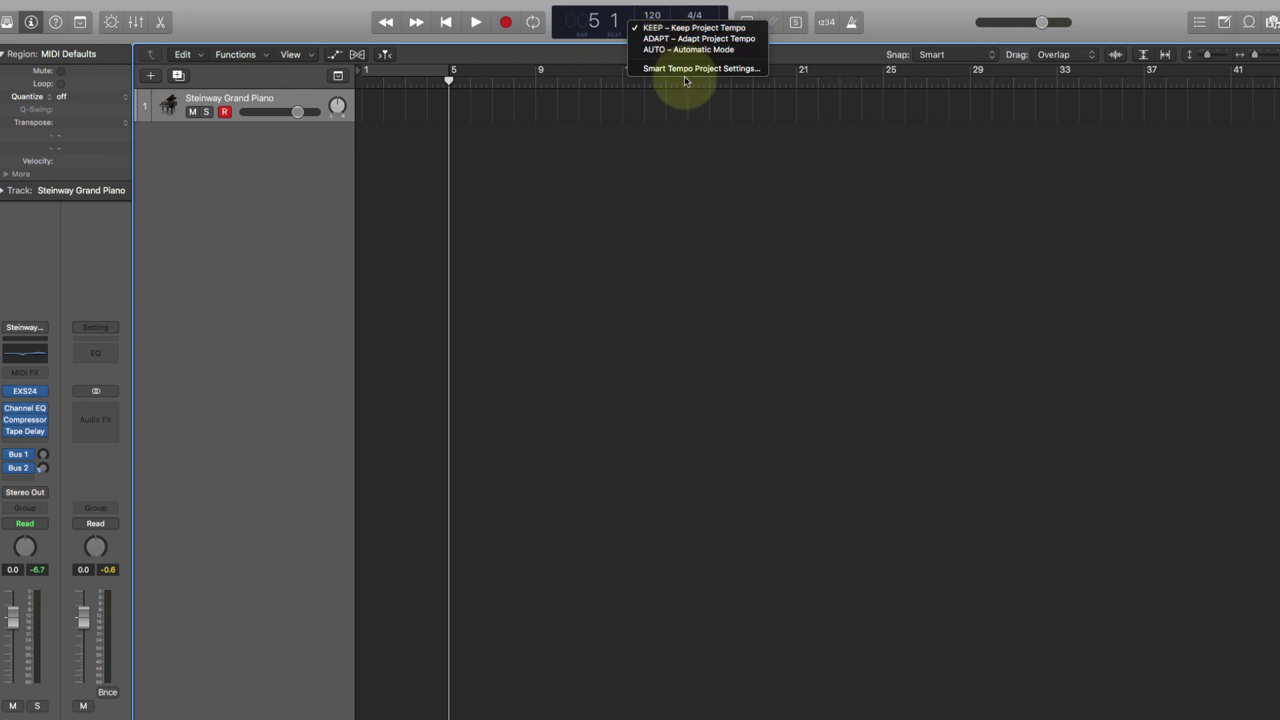
pyautogui.click(680, 42)
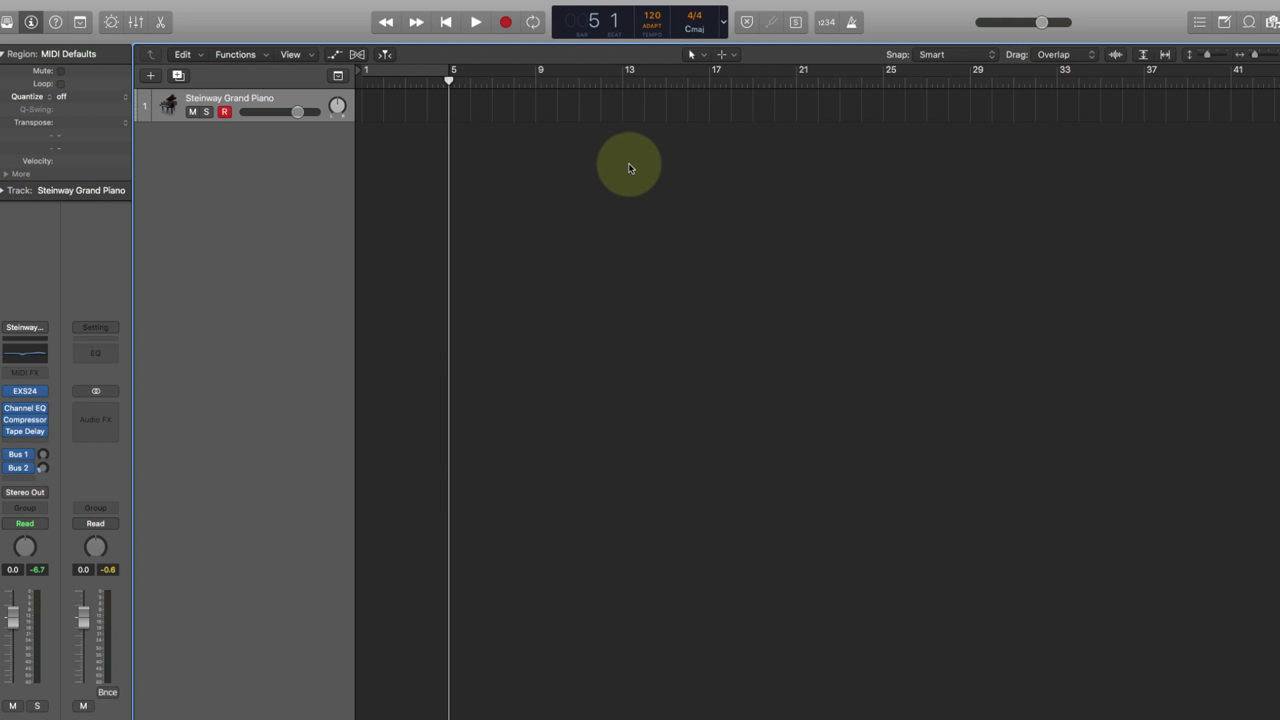
# Start playback and record a short MIDI passage on the Steinway Grand Piano track from about bar 8
pyautogui.press('space')
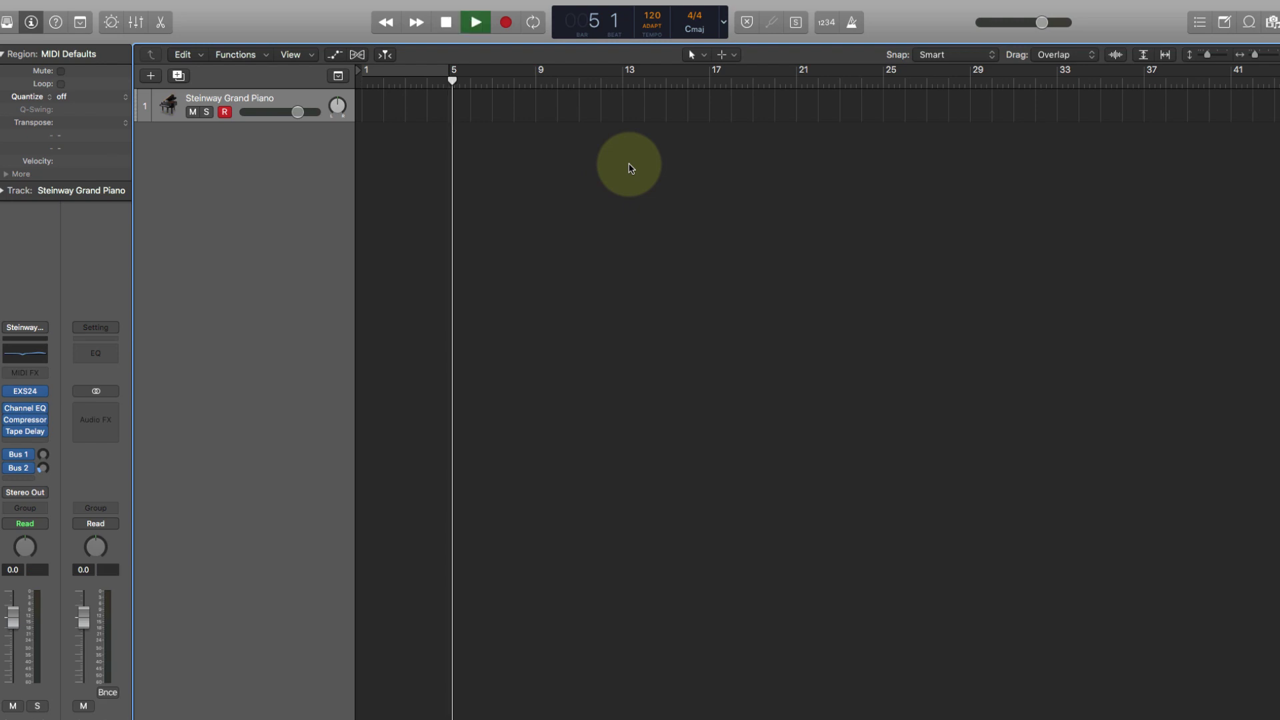
pyautogui.press('r')
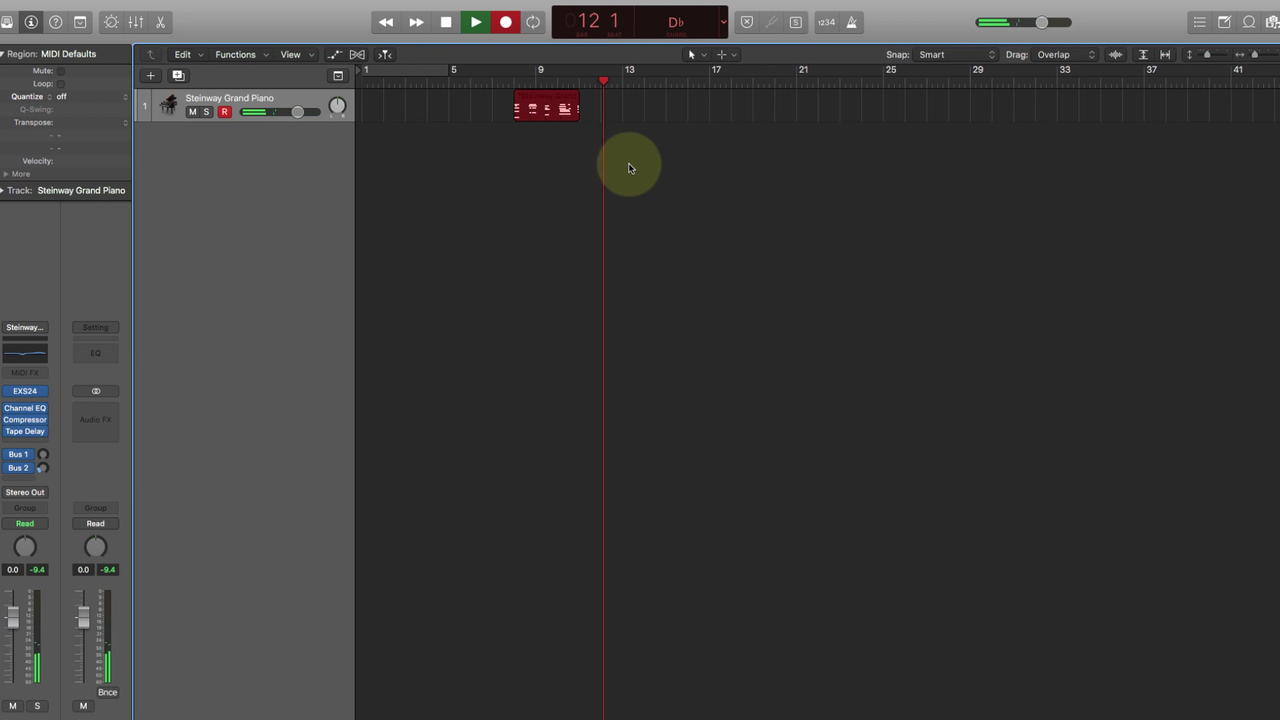
pyautogui.press('r')
pyautogui.press('space')
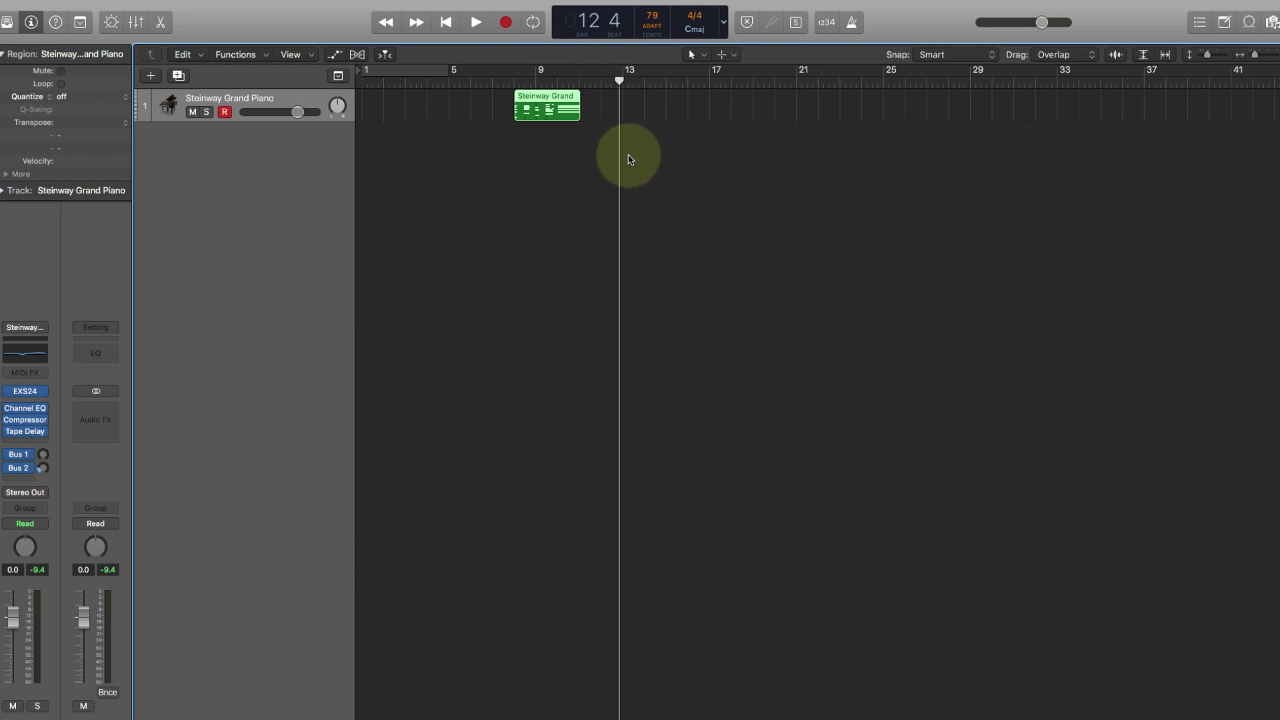
# Show the global Tempo track and play the recorded piano region from bar 8
pyautogui.click(510, 82)
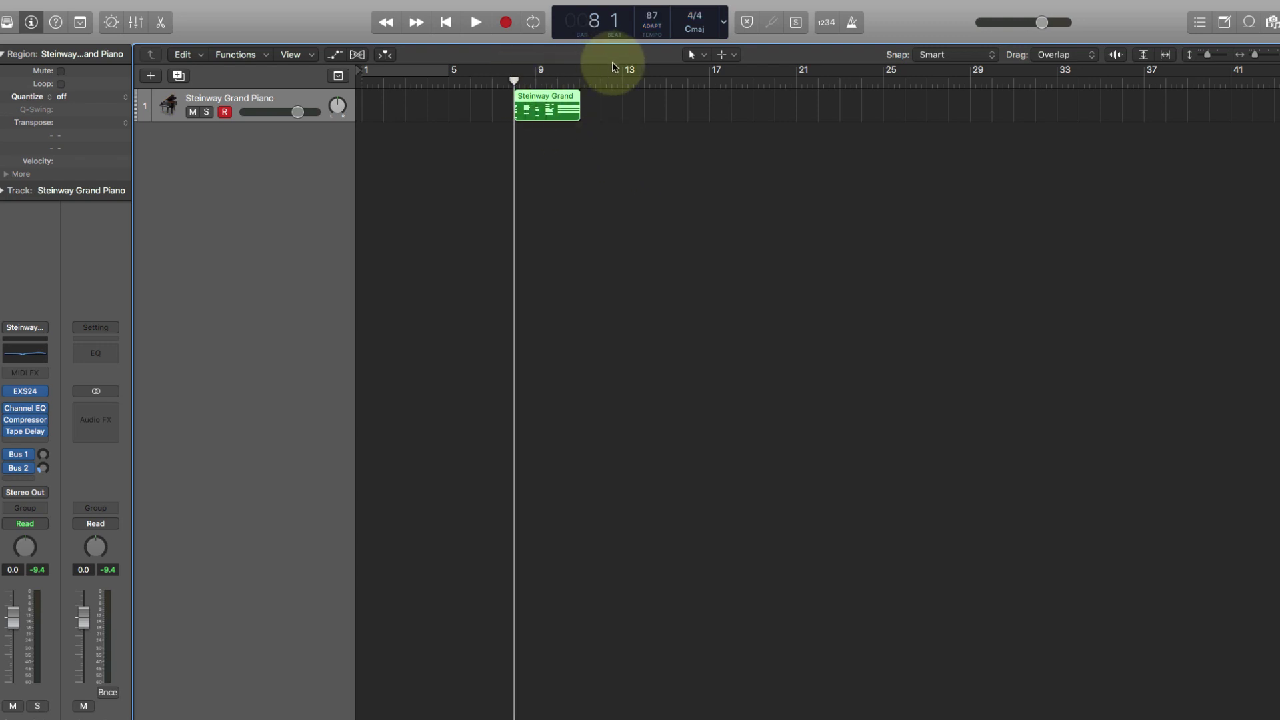
pyautogui.click(338, 76)
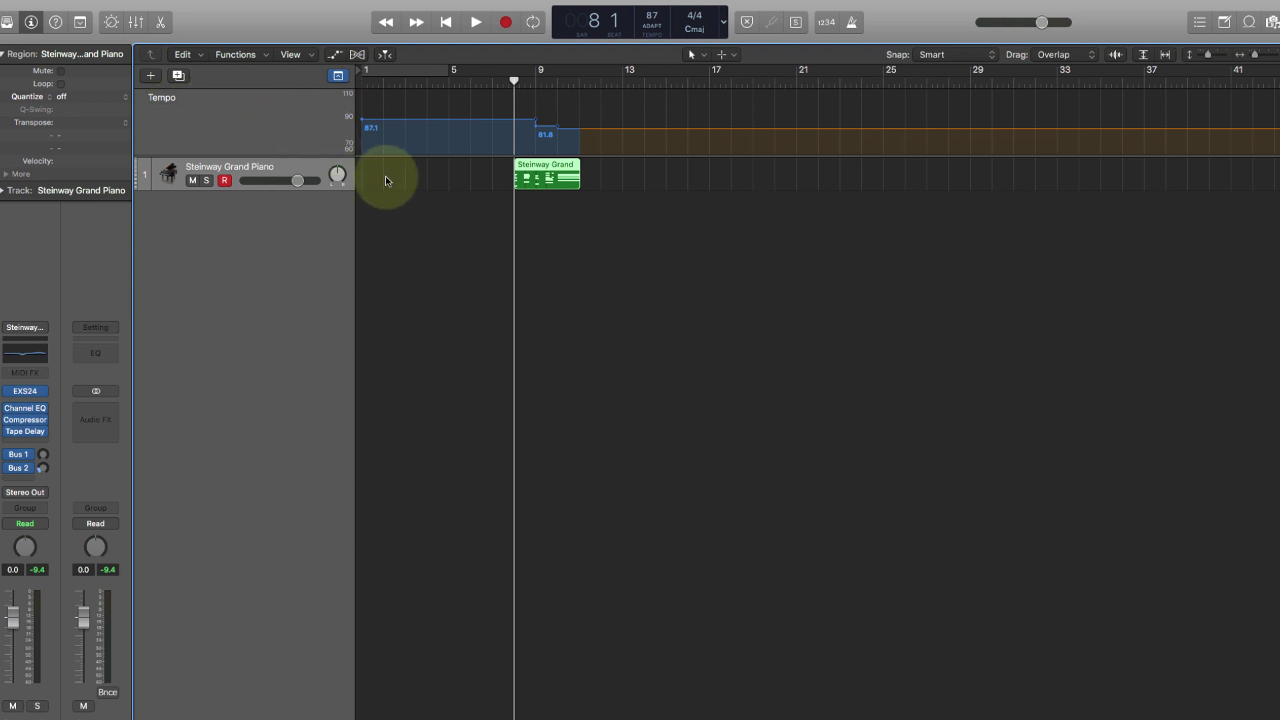
pyautogui.press('space')
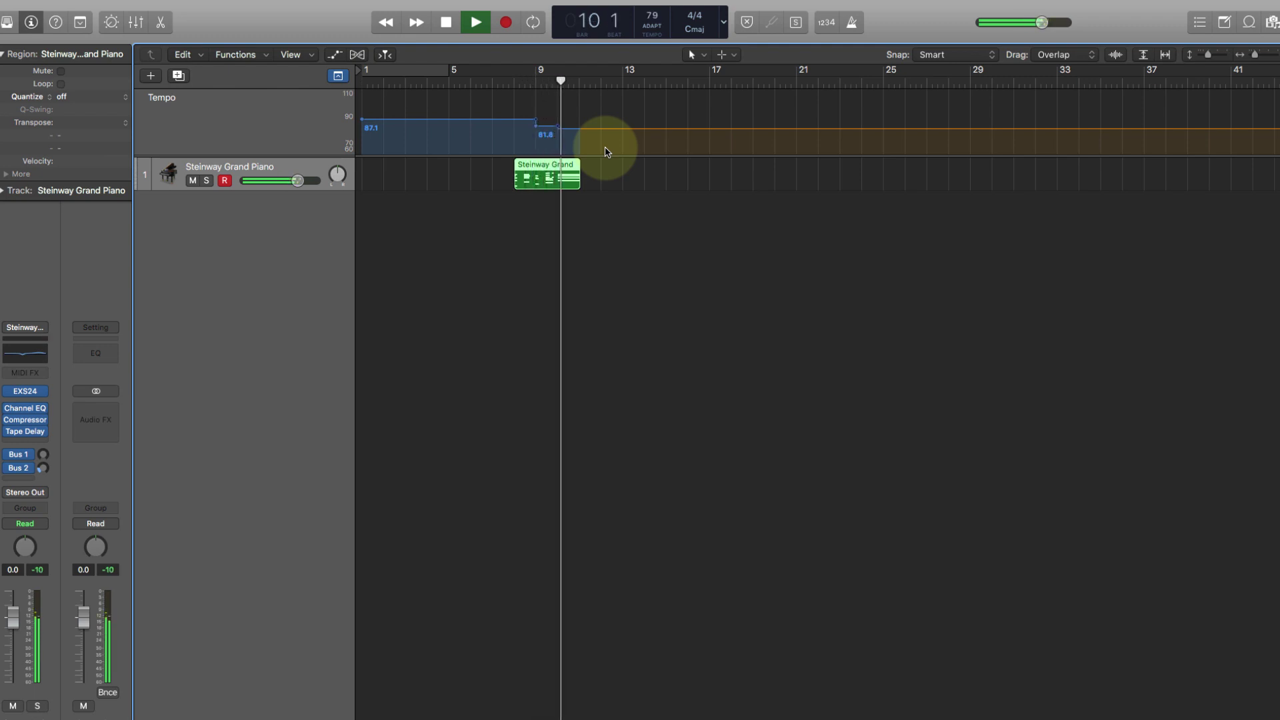
pyautogui.press('space')
# Turn on the metronome and play the piano region from bar 8 to check it against the detected tempo
pyautogui.click(851, 22)
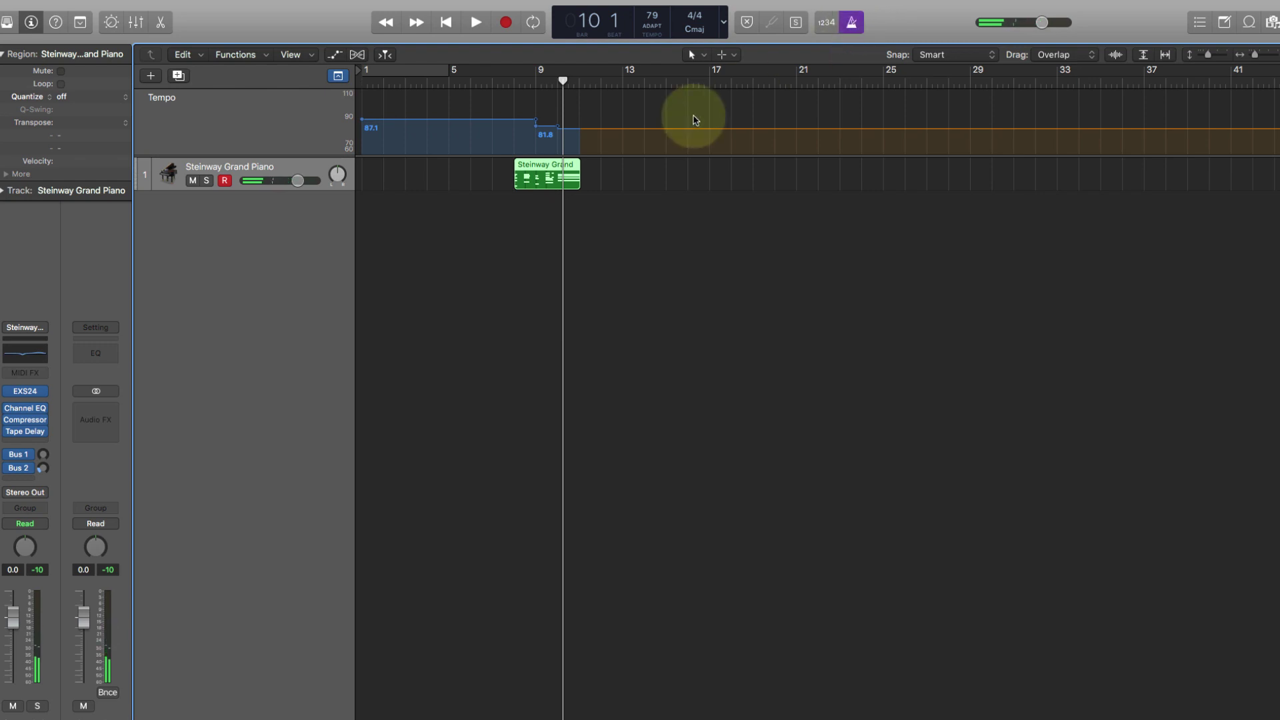
pyautogui.click(513, 82)
pyautogui.press('space')
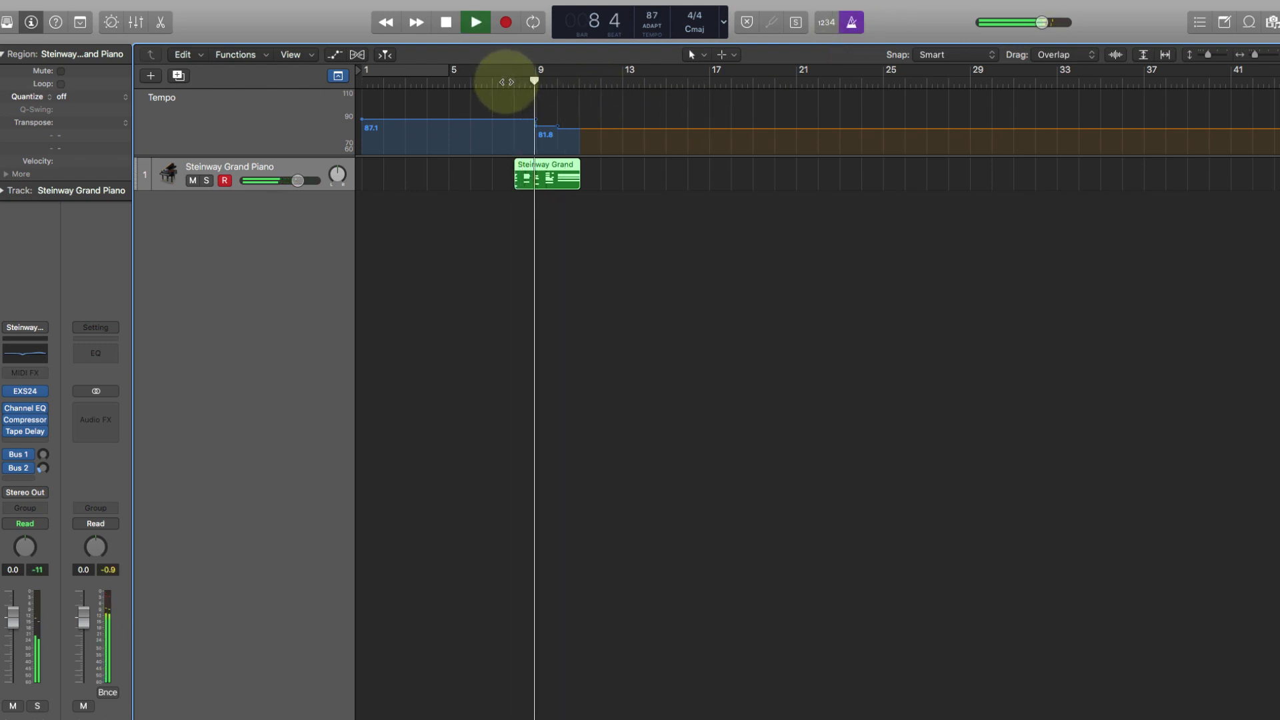
pyautogui.press('super+Right')
pyautogui.press('super+Right')
pyautogui.press('super+Right')
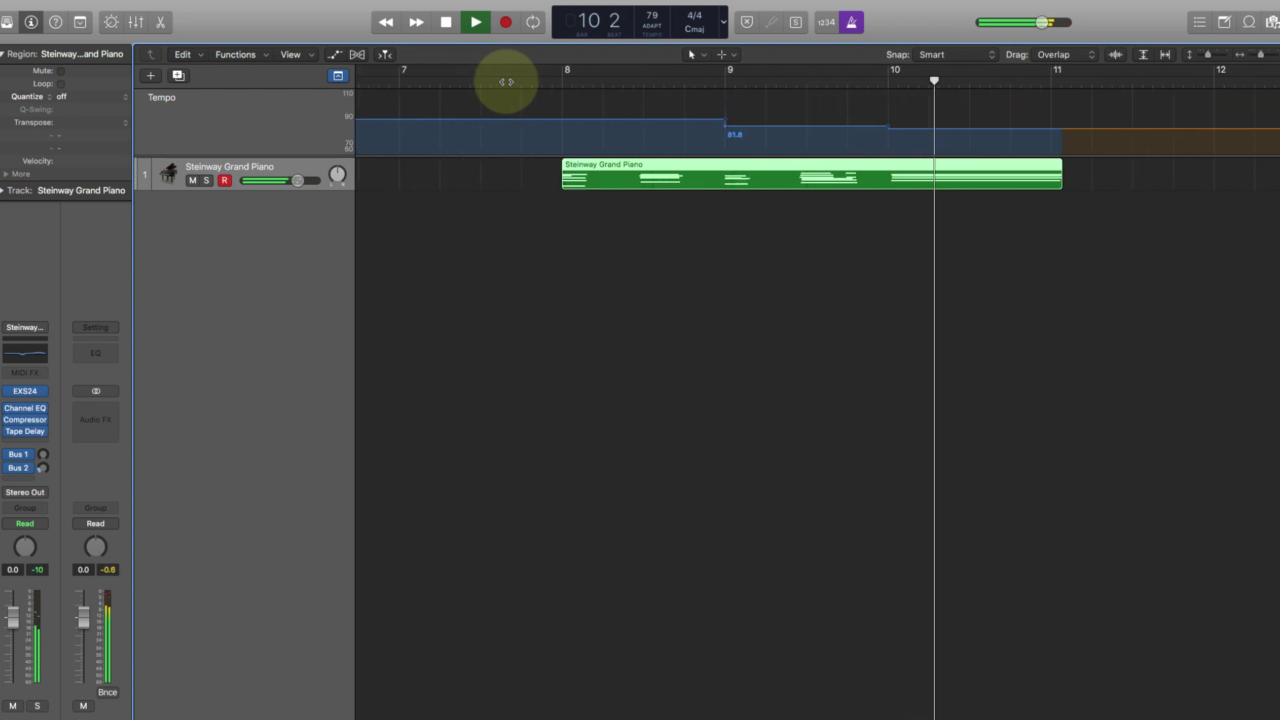
pyautogui.press('space')
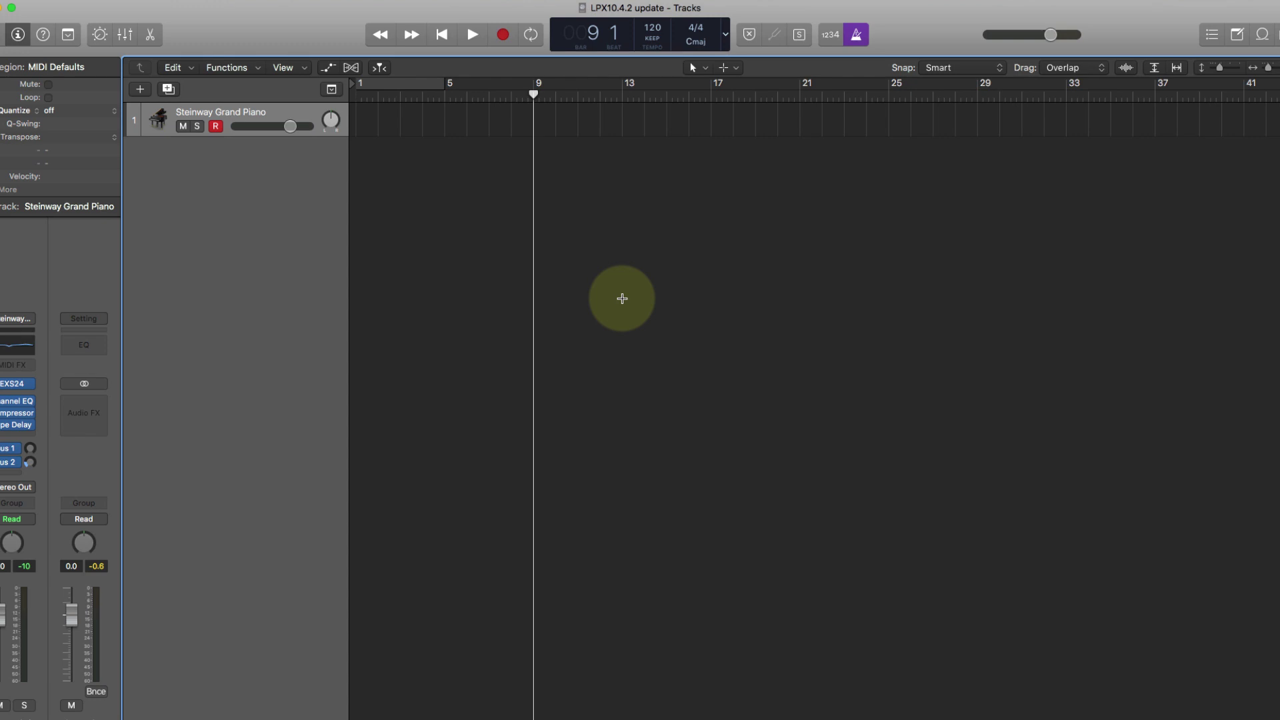
# Switch to Finder and import DRUMS.wav onto a new track at bar 9
pyautogui.press('super+Tab')
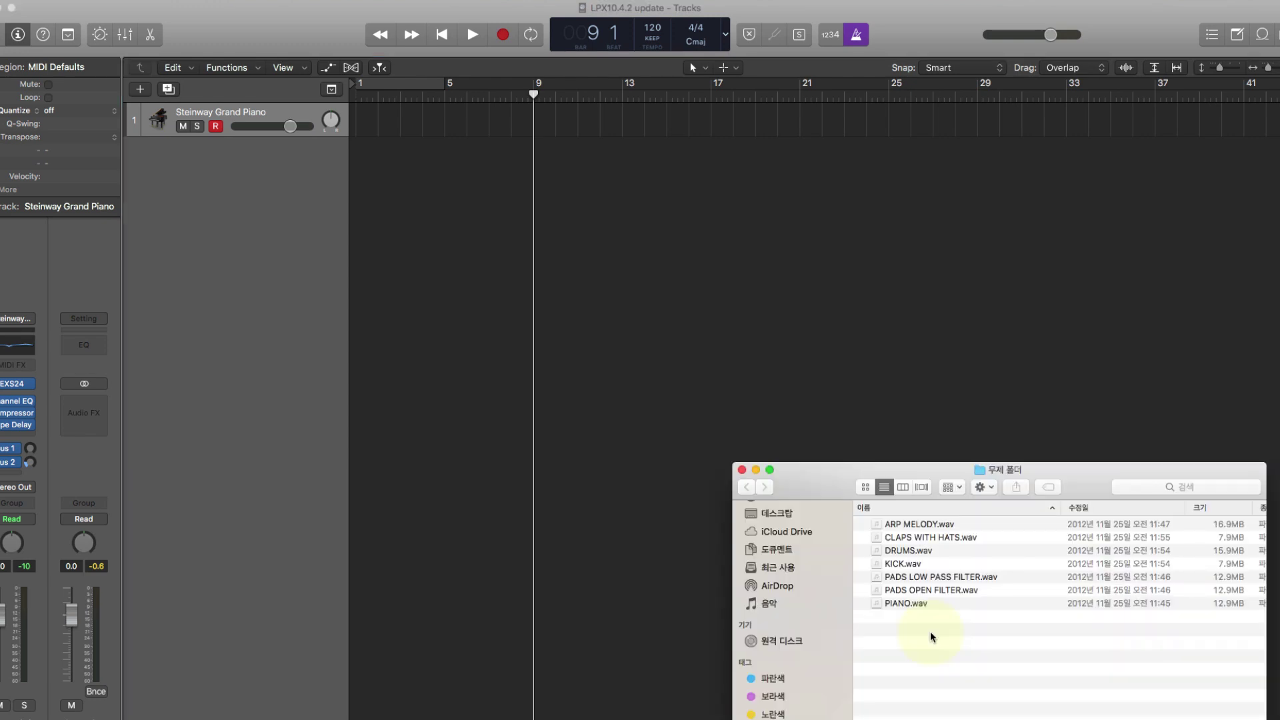
pyautogui.moveTo(904, 554); pyautogui.dragTo(533, 255)
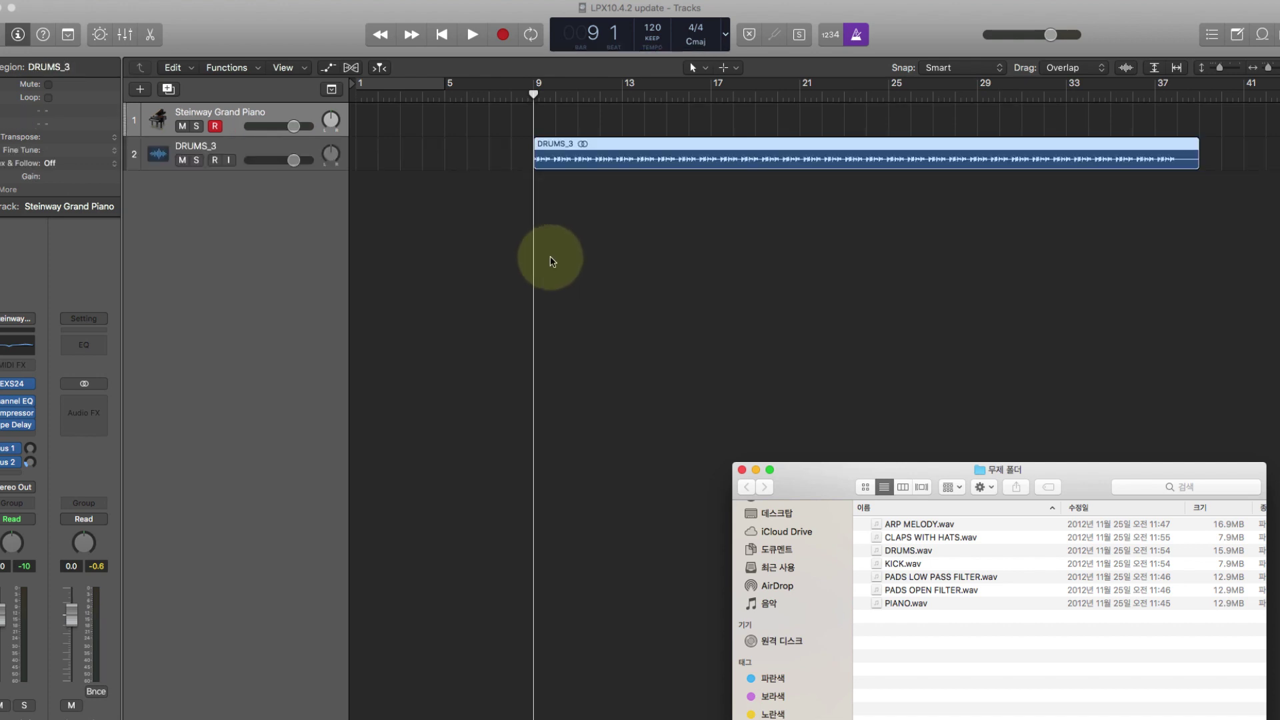
pyautogui.click(563, 264)
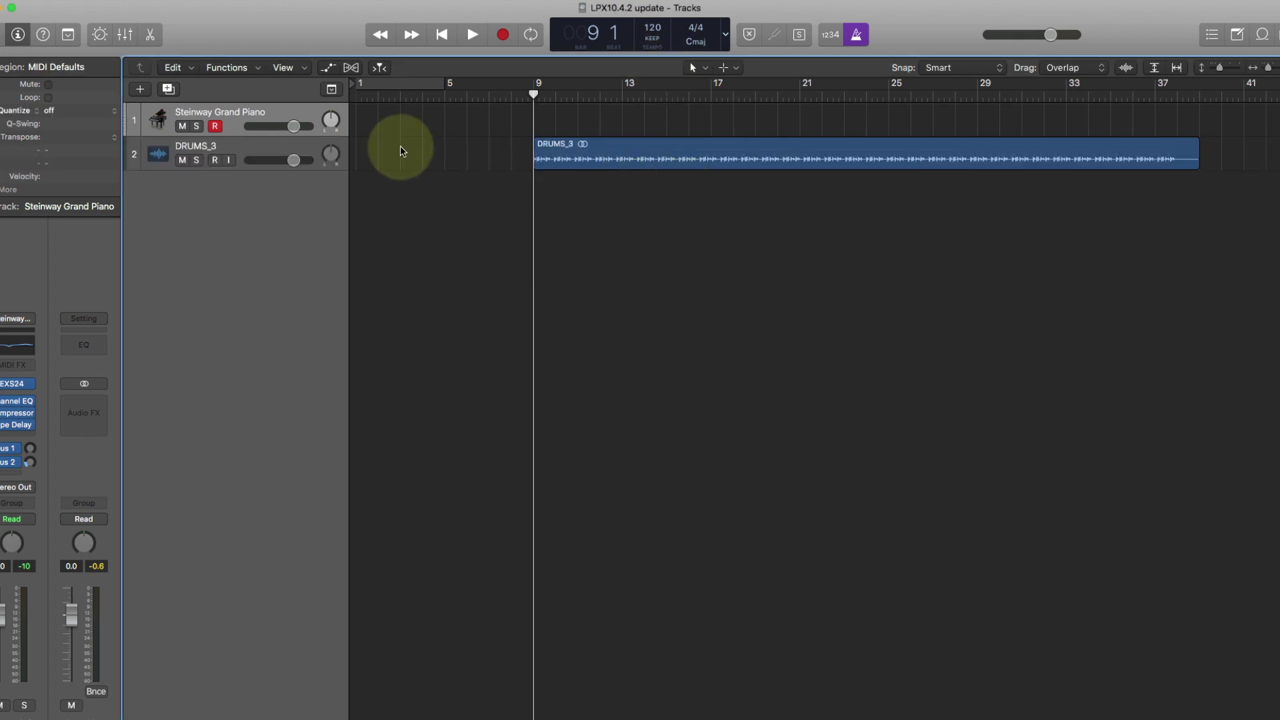
# Play the imported drums against the metronome and delete the drum track
pyautogui.press('space')
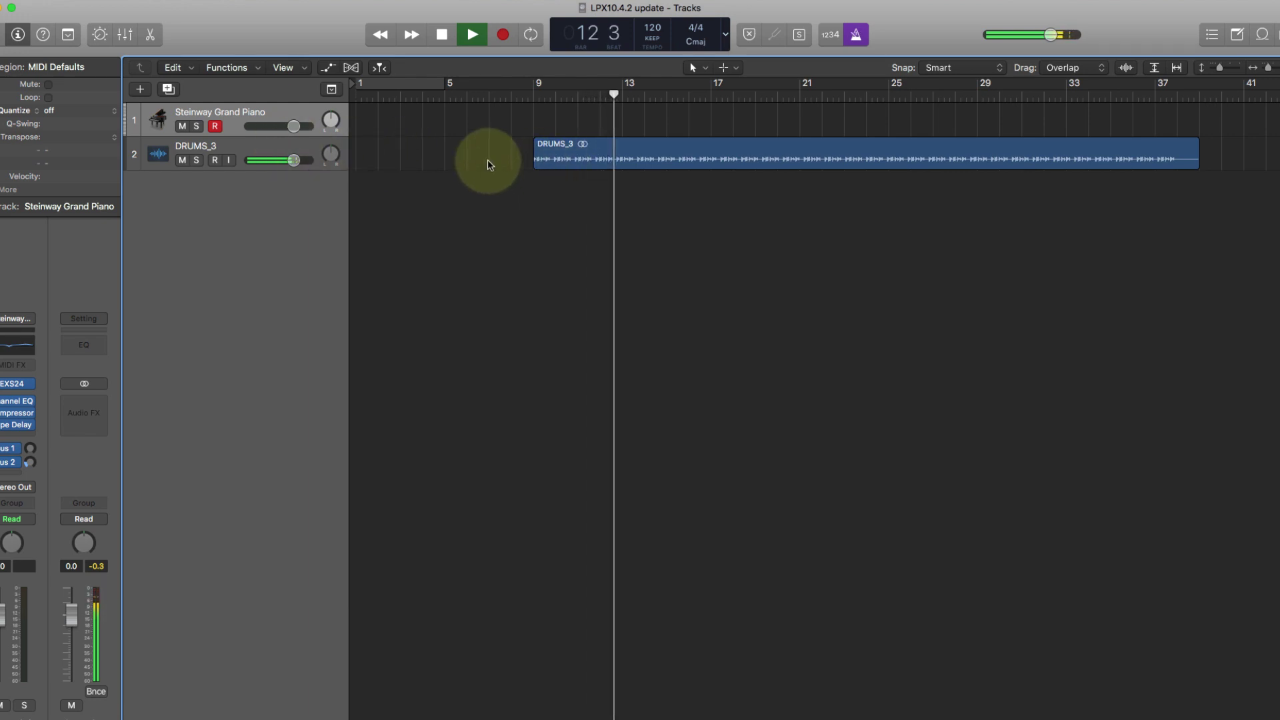
pyautogui.press('space')
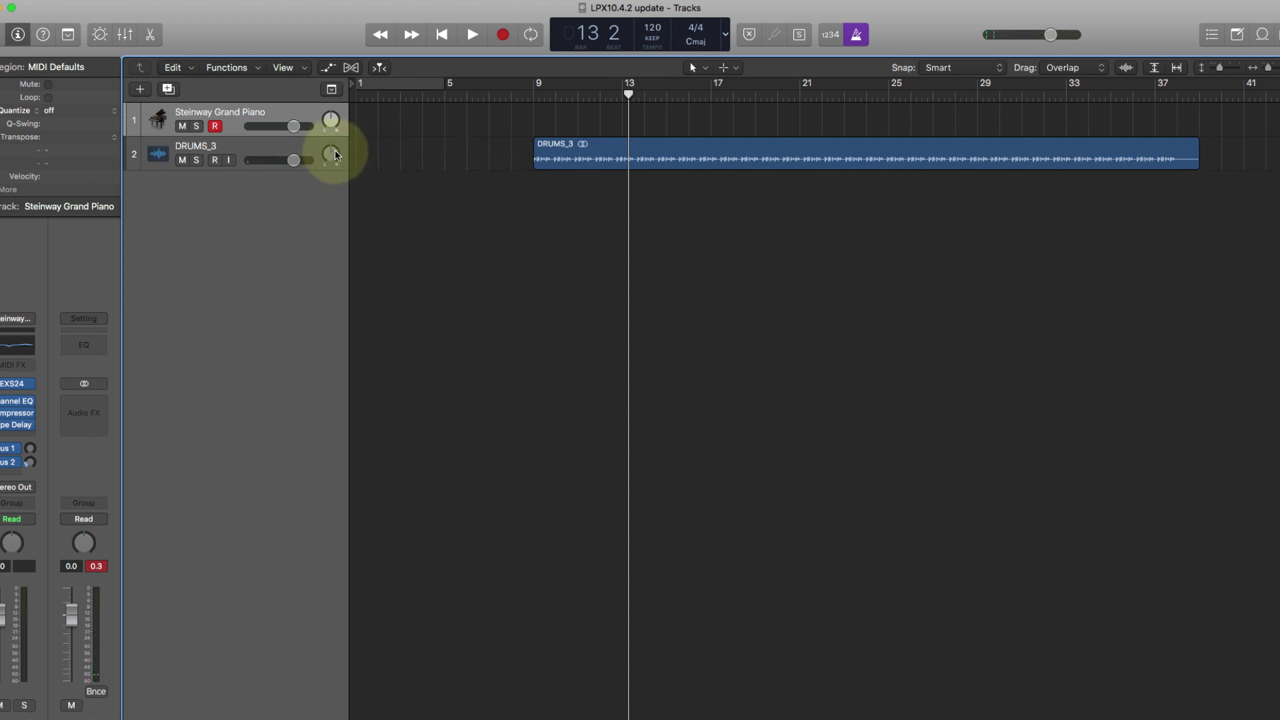
pyautogui.press('super+BackSpace')
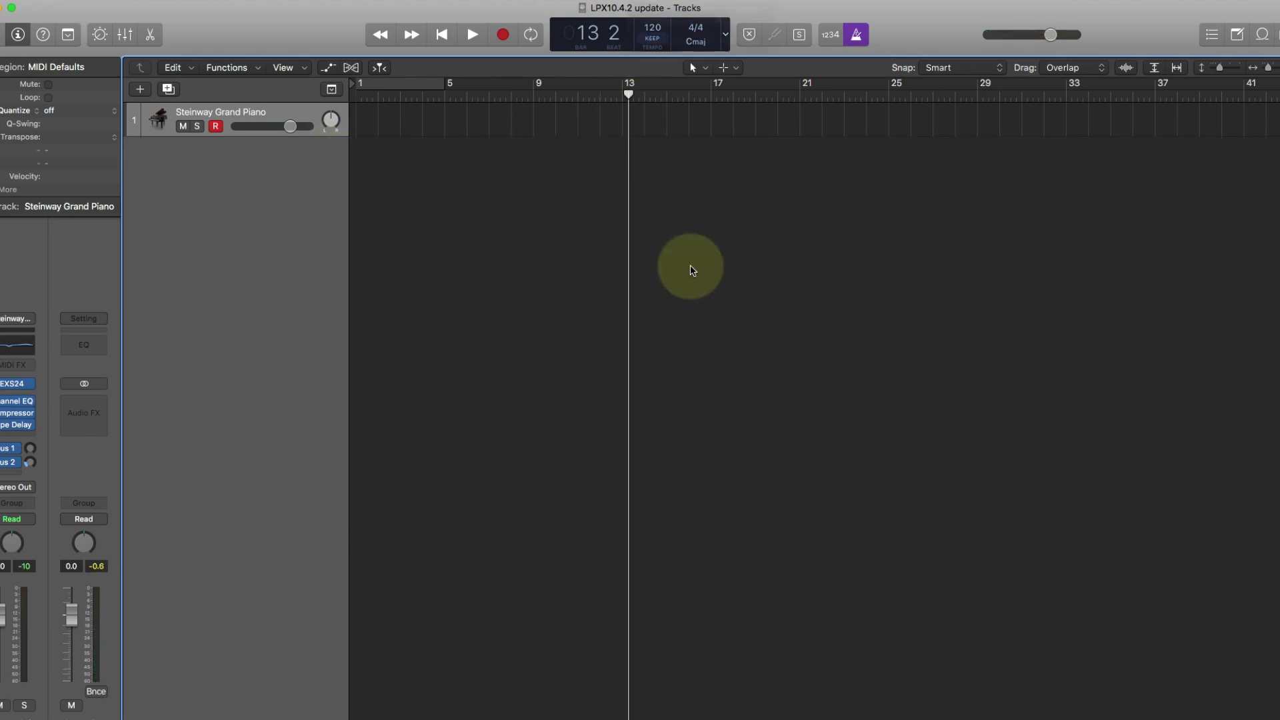
# Set the Smart Tempo default for imported audio files to On + Align Bars and Beats
pyautogui.click(655, 44)
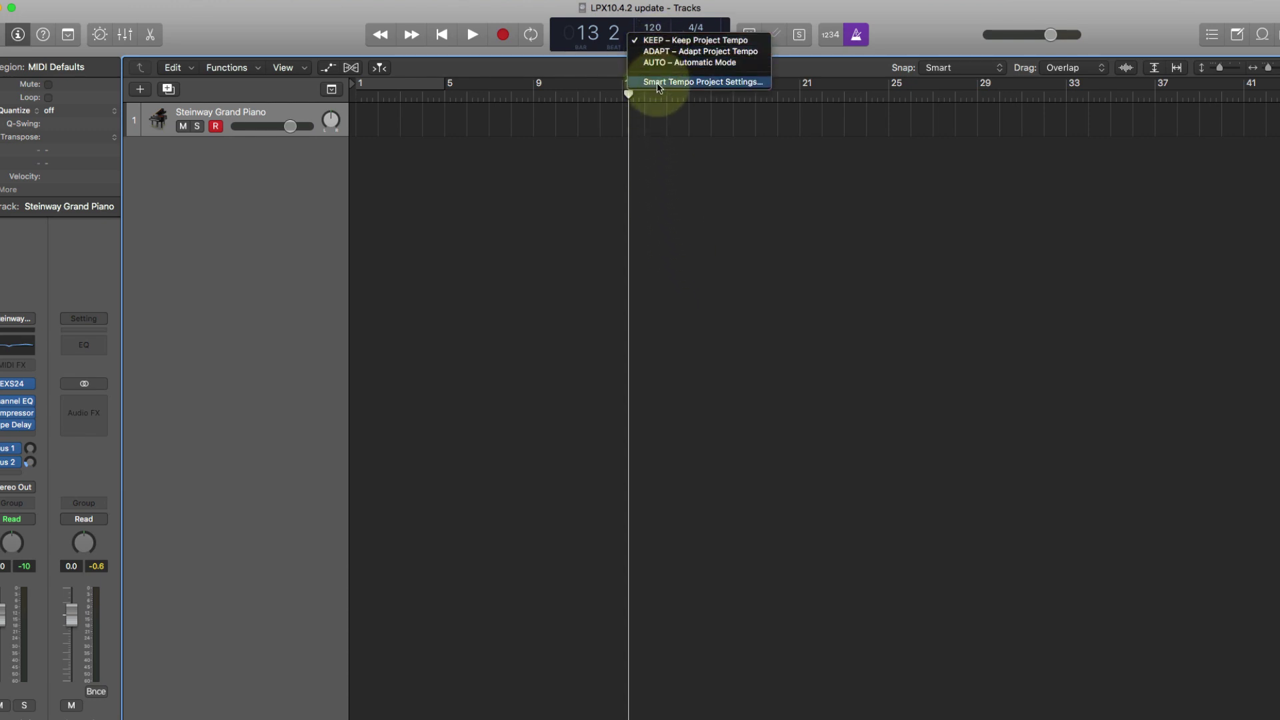
pyautogui.click(715, 82)
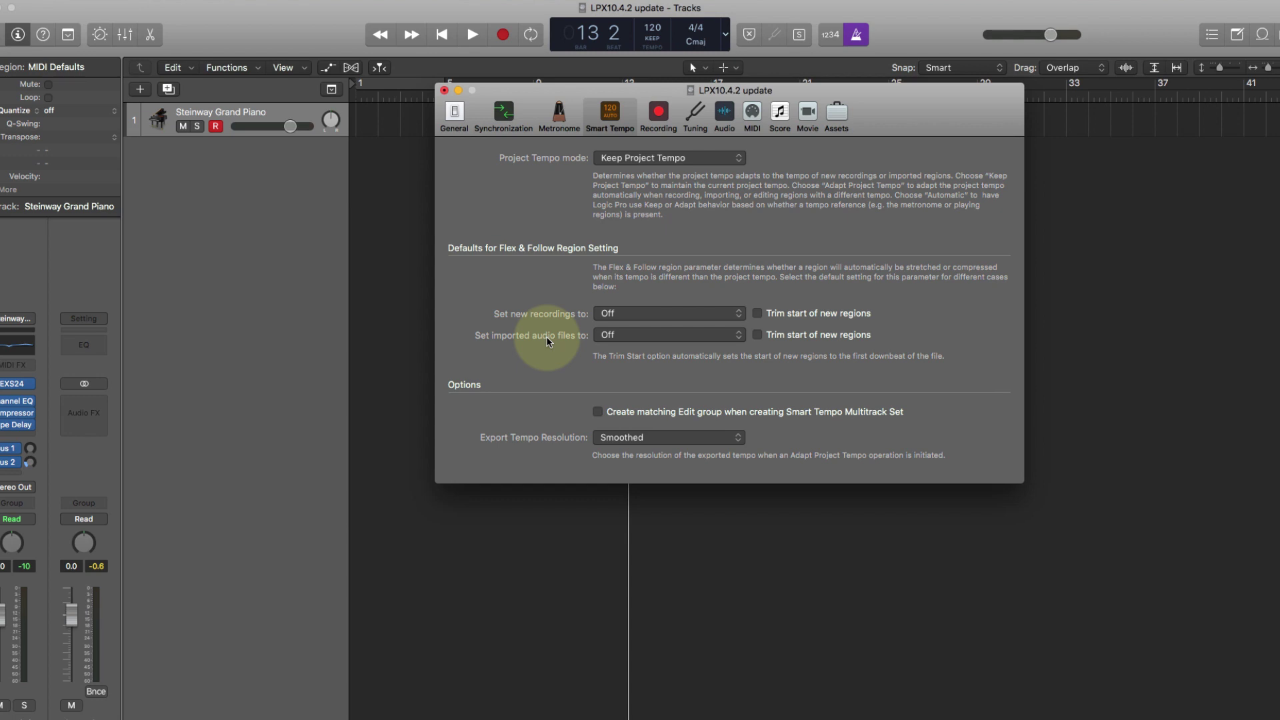
pyautogui.click(642, 335)
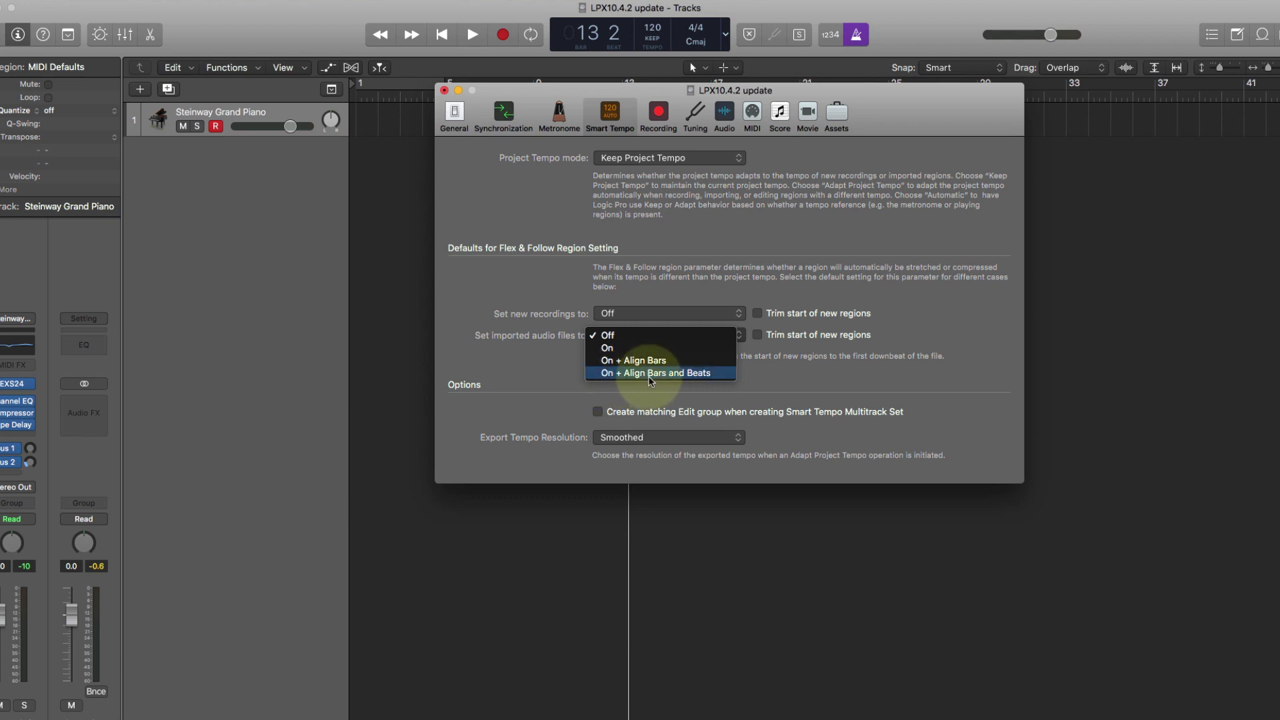
pyautogui.click(652, 374)
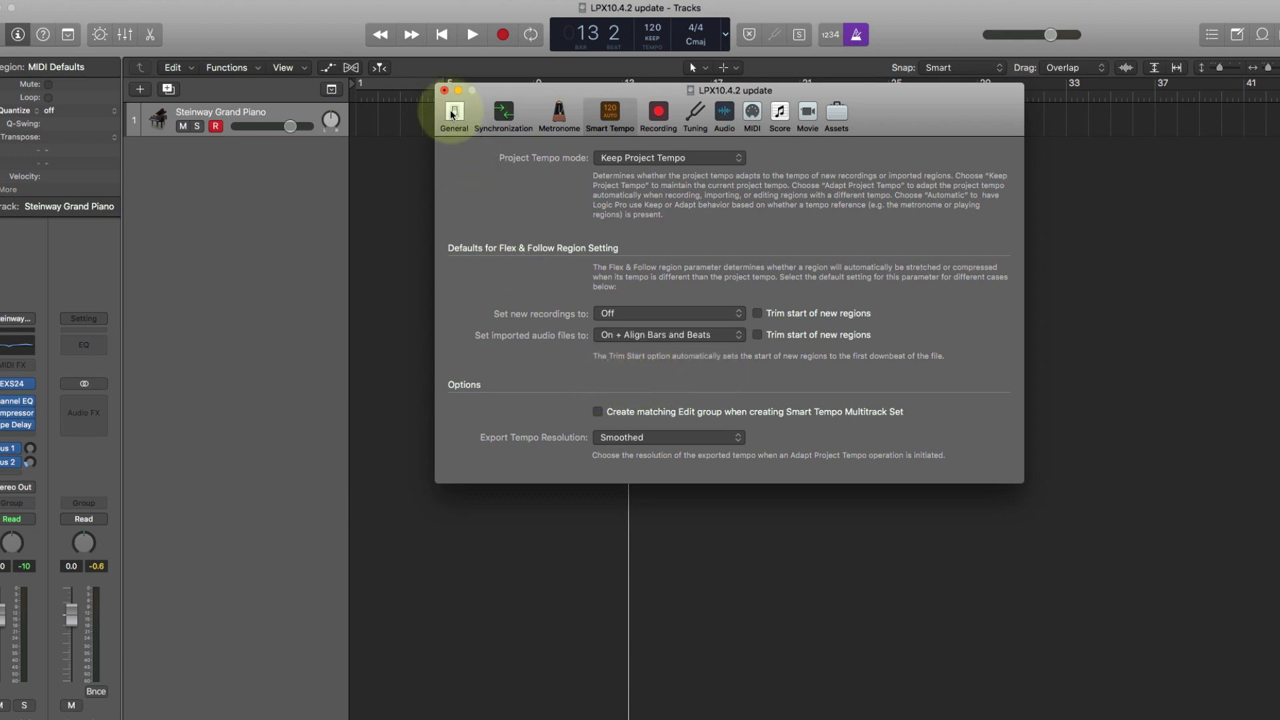
pyautogui.click(444, 90)
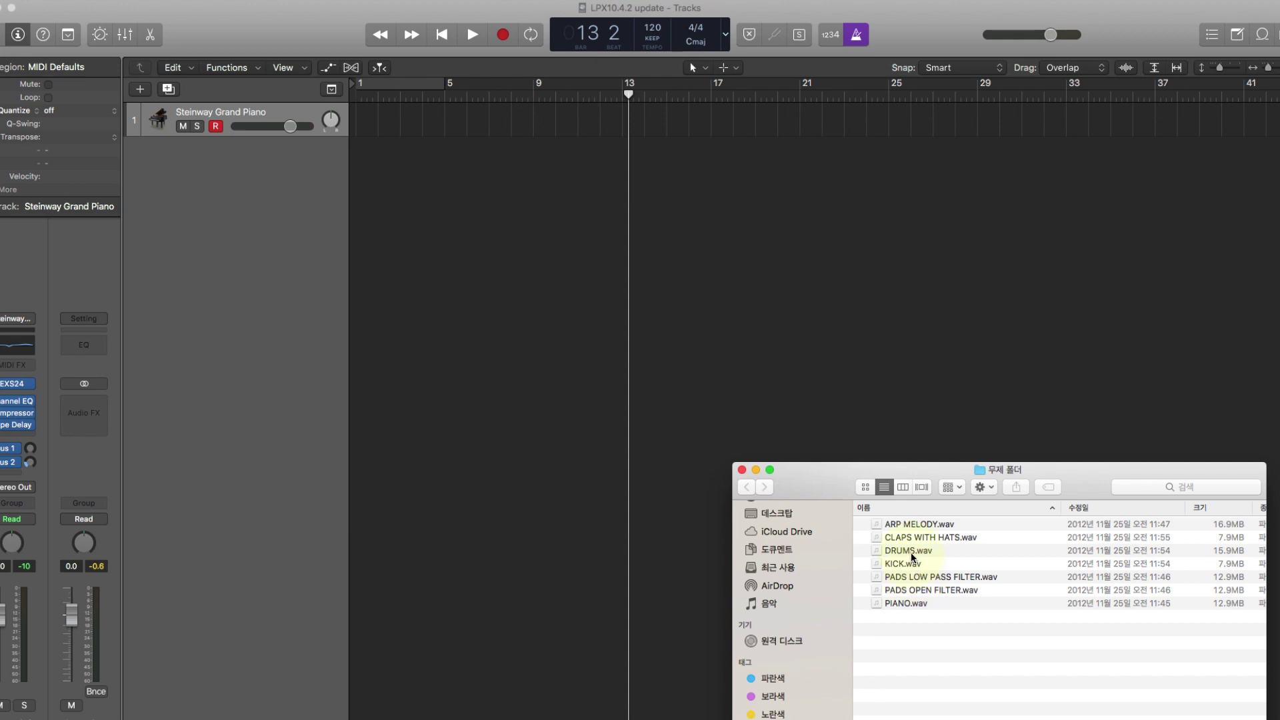
# Import DRUMS.wav onto a new track at bar 13 without opening the Smart Tempo Editor
pyautogui.moveTo(911, 554); pyautogui.dragTo(630, 263)
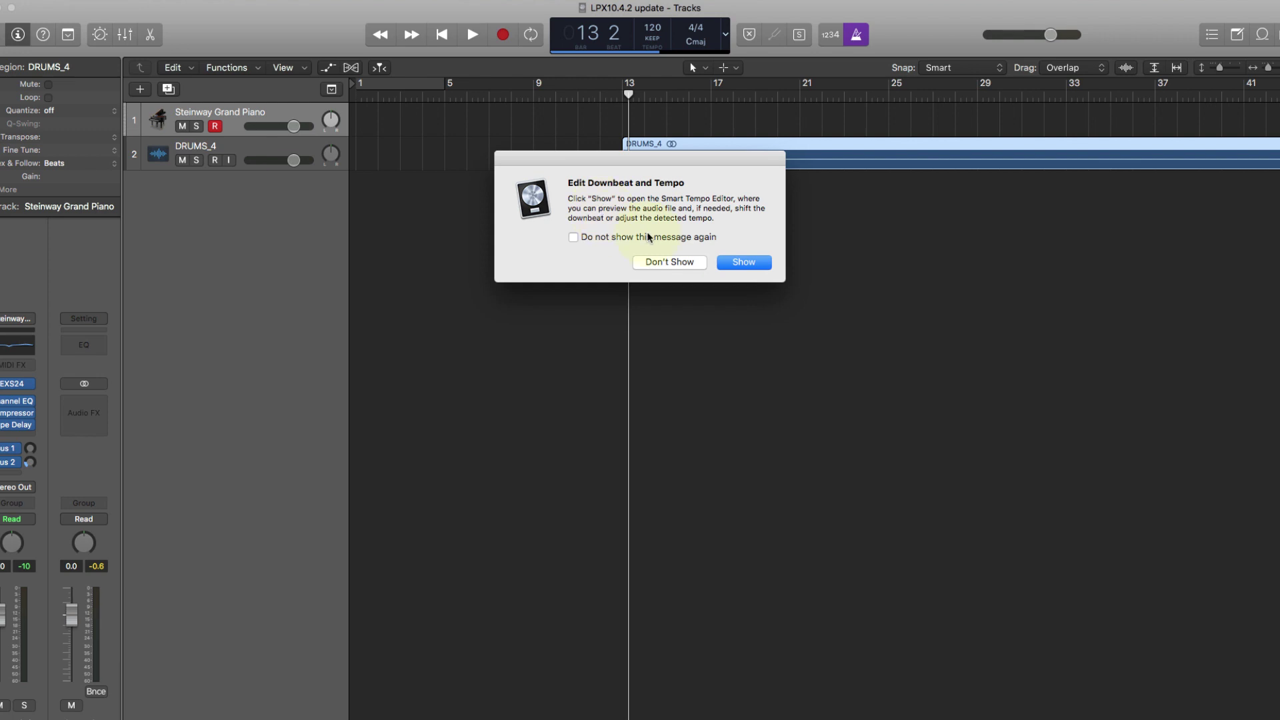
pyautogui.click(672, 262)
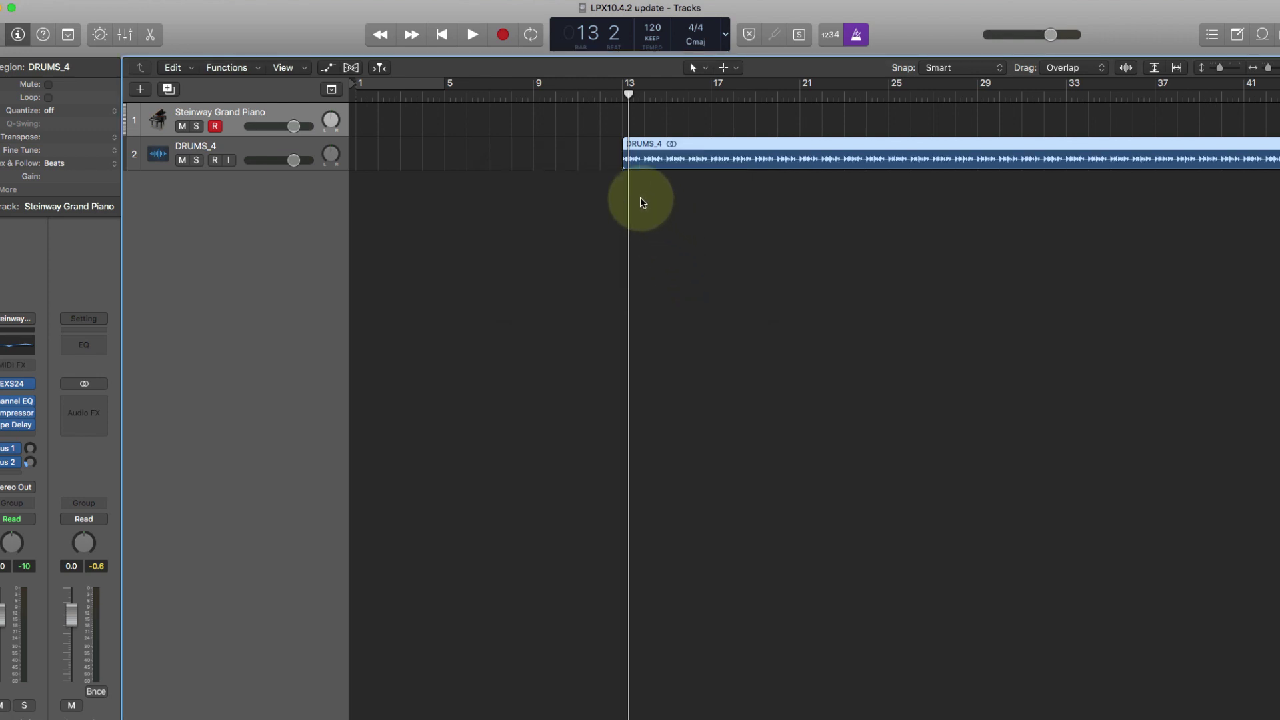
# Lower the drum track's volume slightly and play the drums with the metronome from bar 13
pyautogui.moveTo(627, 95); pyautogui.dragTo(623, 94)
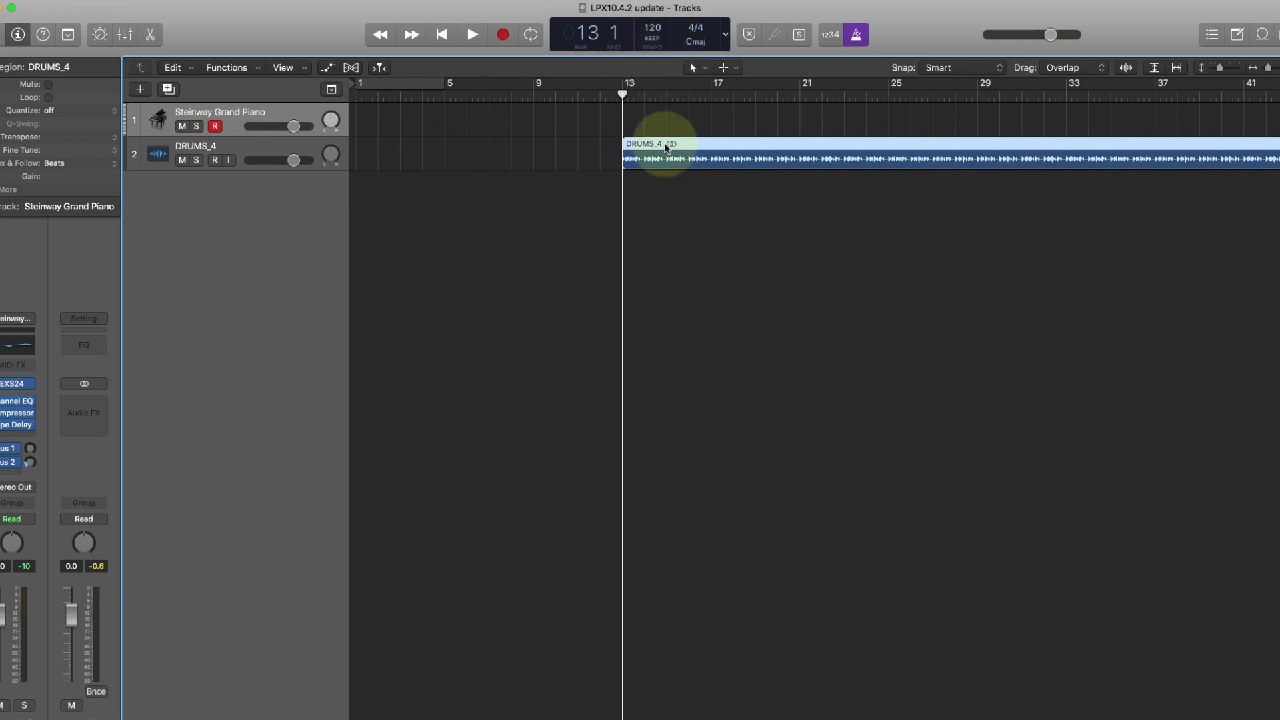
pyautogui.moveTo(287, 158)
pyautogui.moveTo(287, 158); pyautogui.dragTo(276, 158)
pyautogui.press('space')
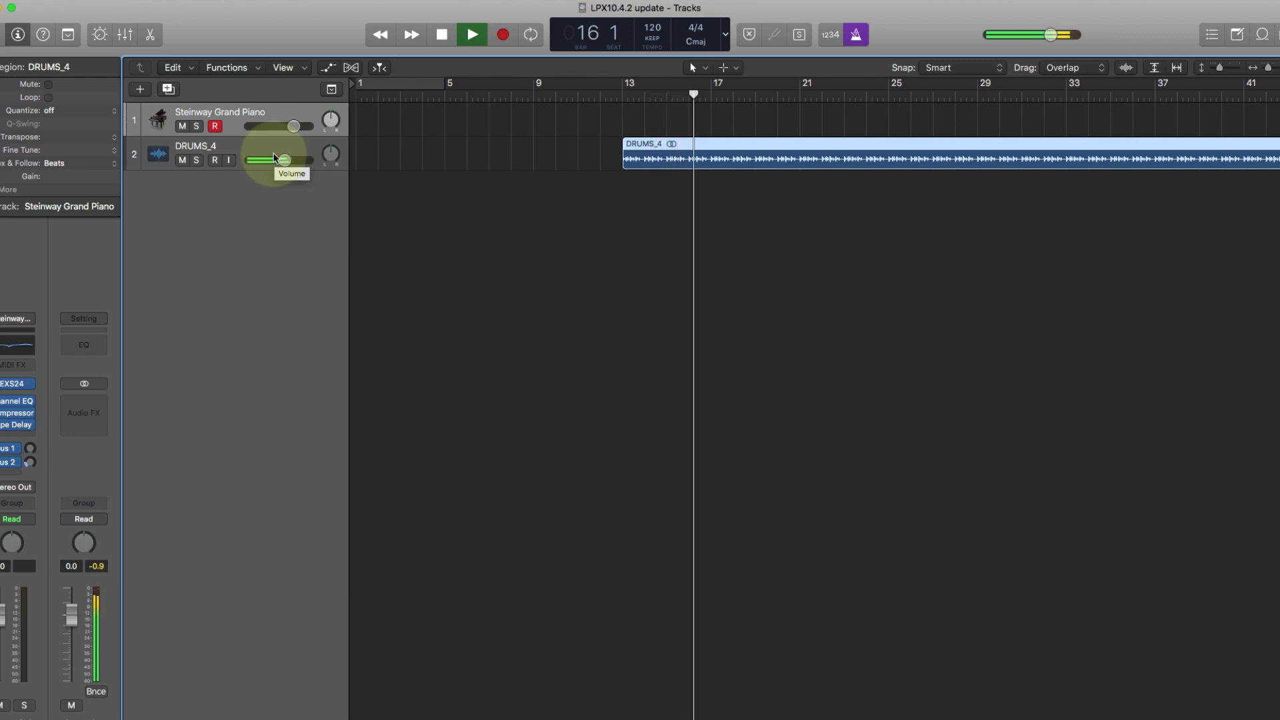
pyautogui.press('space')
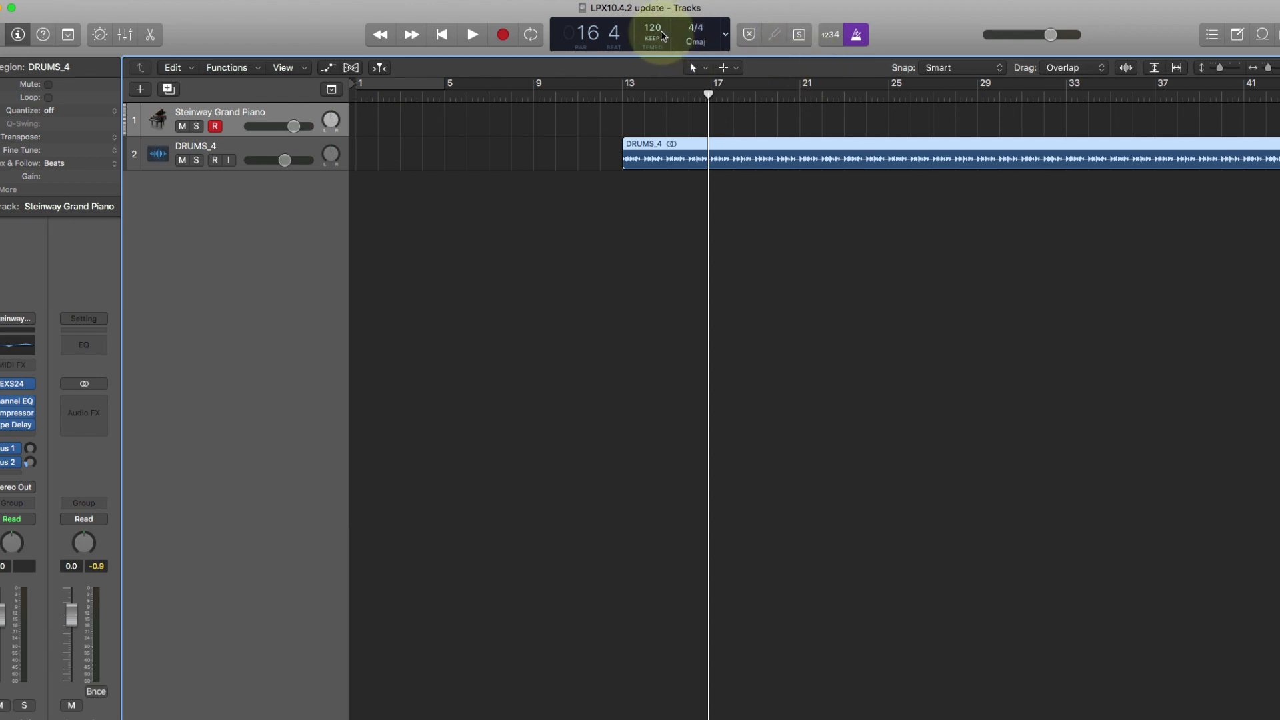
# Lower the project tempo to 95 bpm and play the drum region to hear it follow
pyautogui.moveTo(662, 35); pyautogui.dragTo(668, 106)
pyautogui.hotkey('shift', 'space')
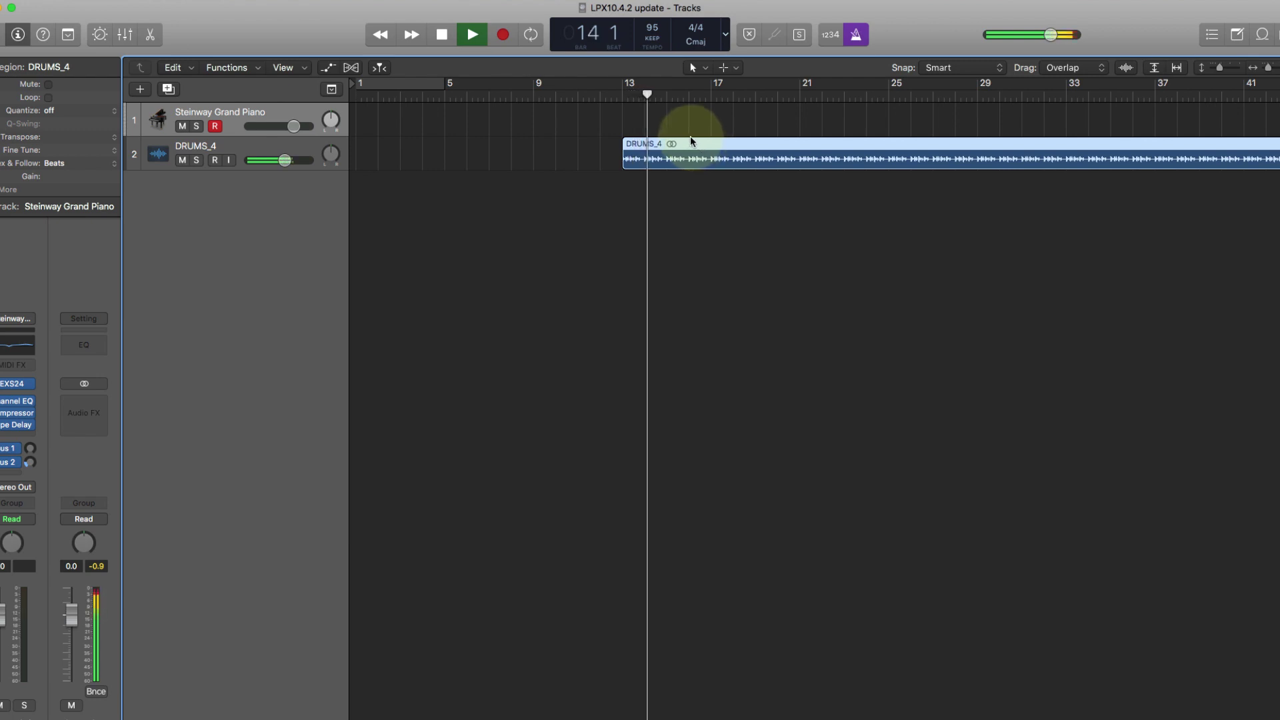
pyautogui.press('space')
# Set the project tempo to 150 bpm
pyautogui.doubleClick(650, 35)
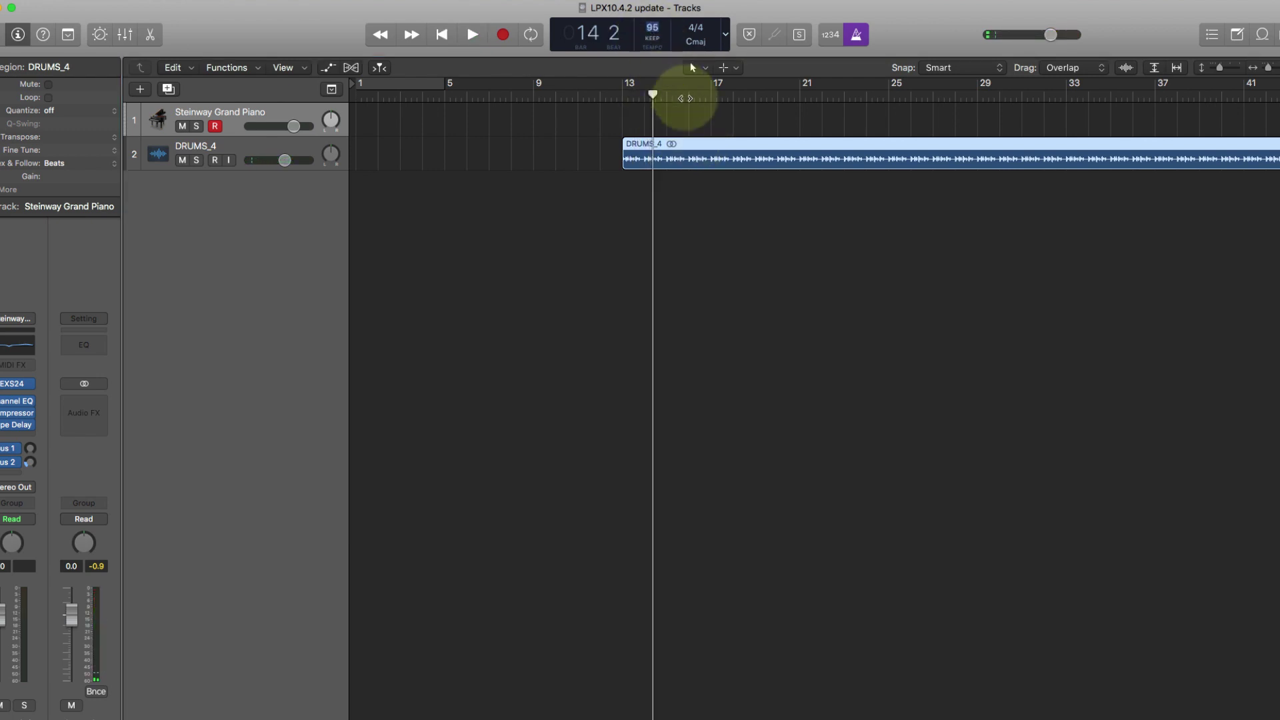
pyautogui.write('150')
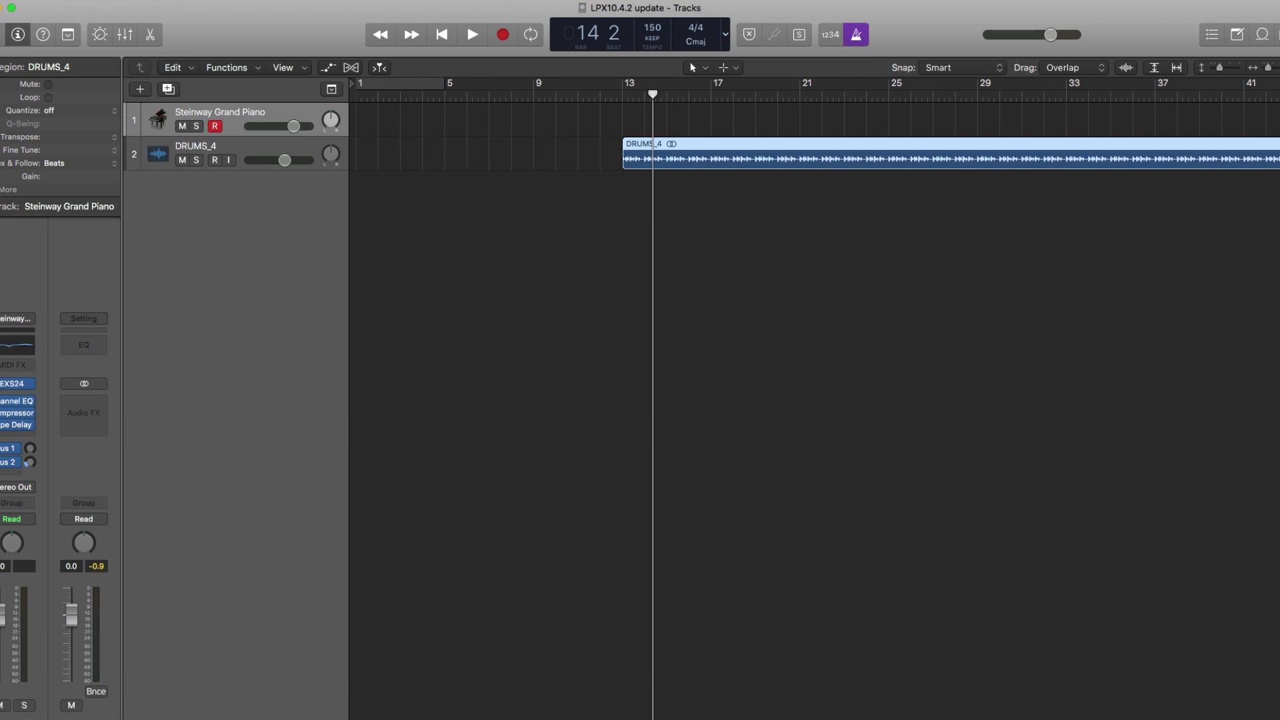
# Play the drum region from bar 13 at the 150 bpm project tempo and stop playback
pyautogui.doubleClick(622, 94)
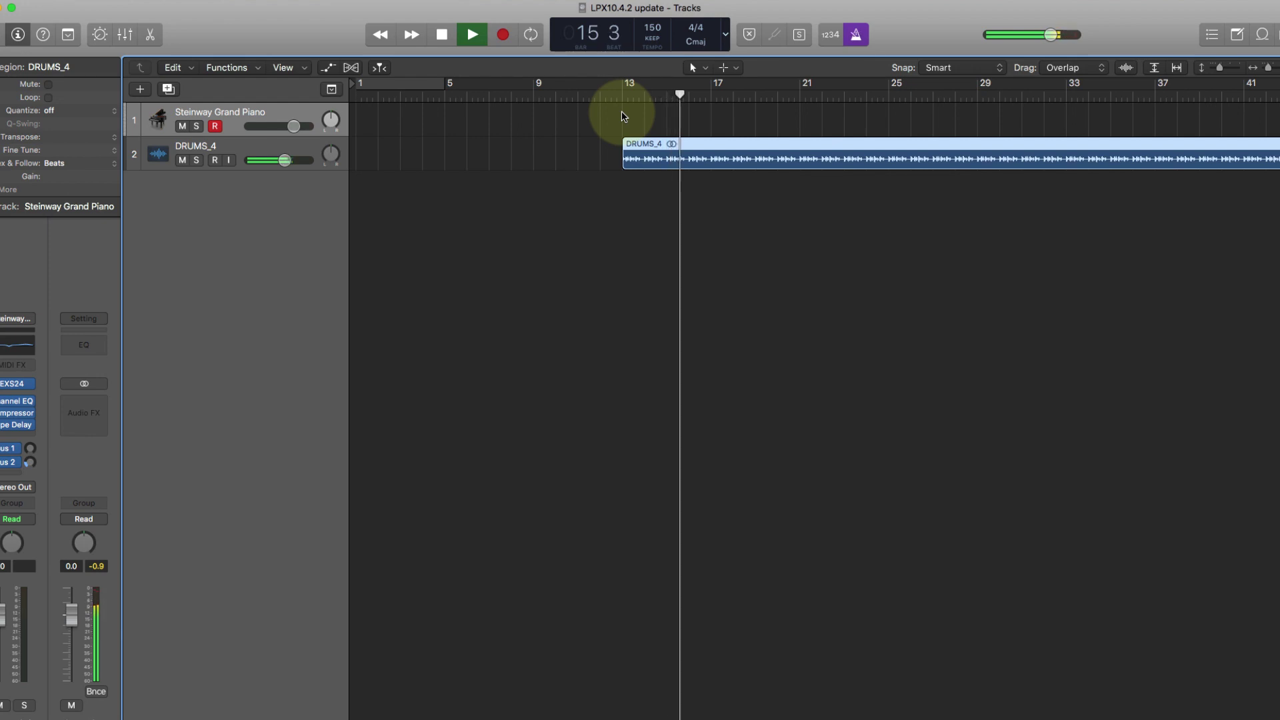
pyautogui.press('space')
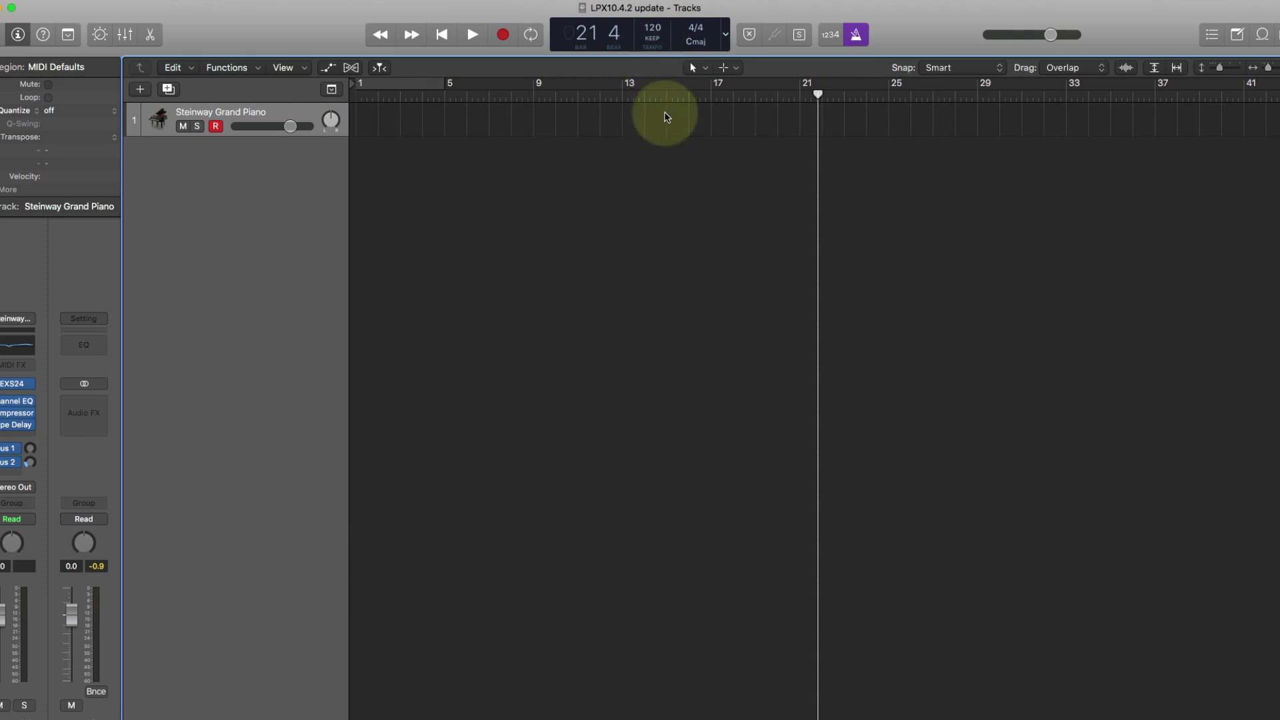
# Set the project tempo mode to AUTO – Automatic Mode and import CLAPS WITH HATS.wav onto a new track at about bar 17
pyautogui.click(654, 40)
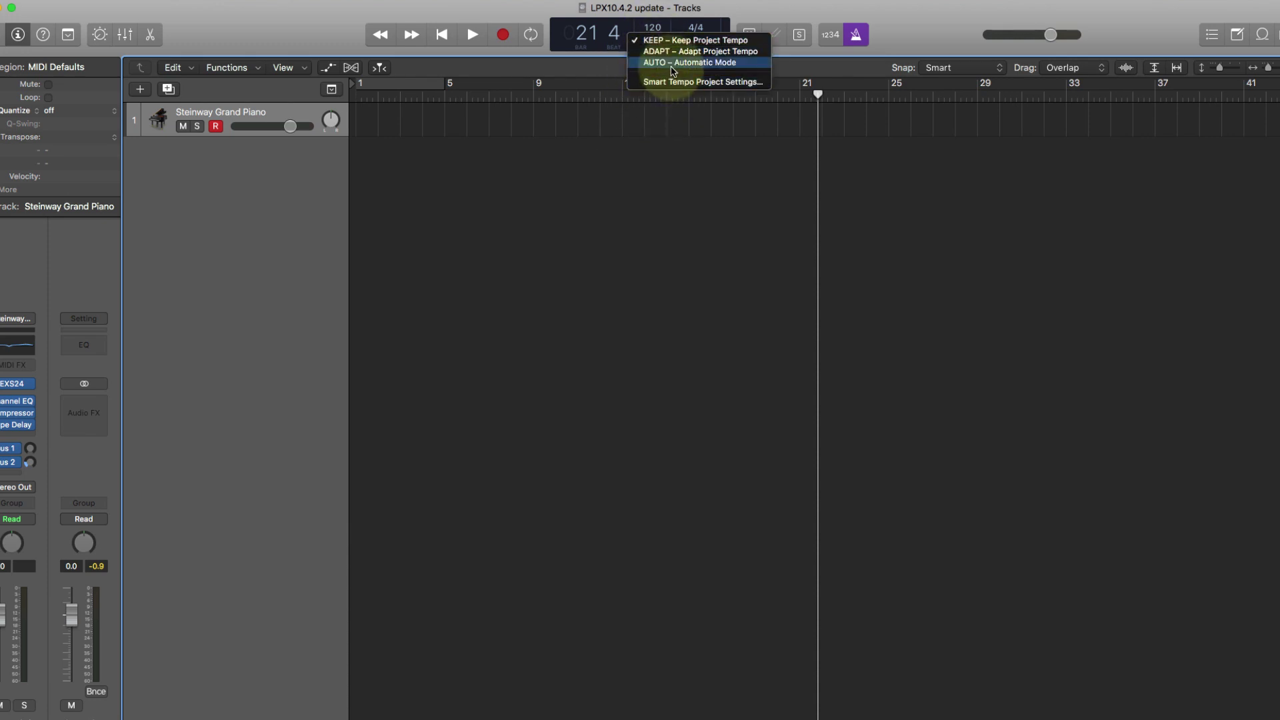
pyautogui.click(673, 64)
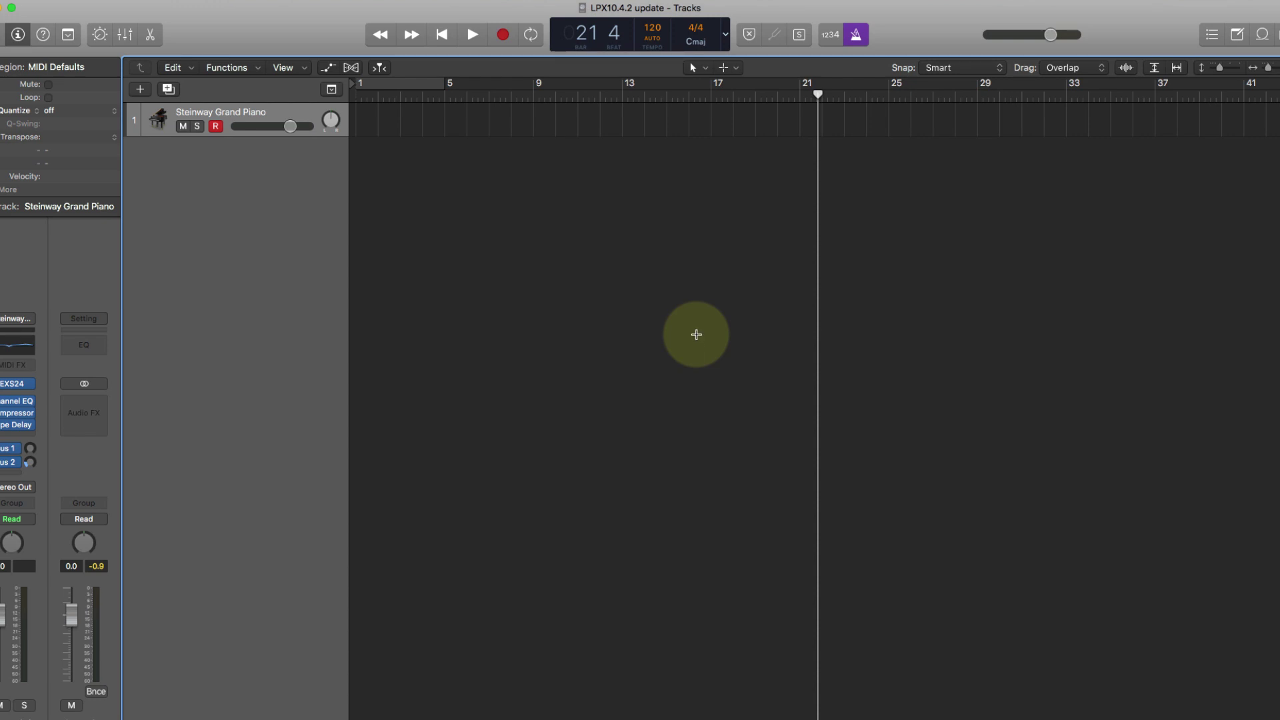
pyautogui.press('super+Tab')
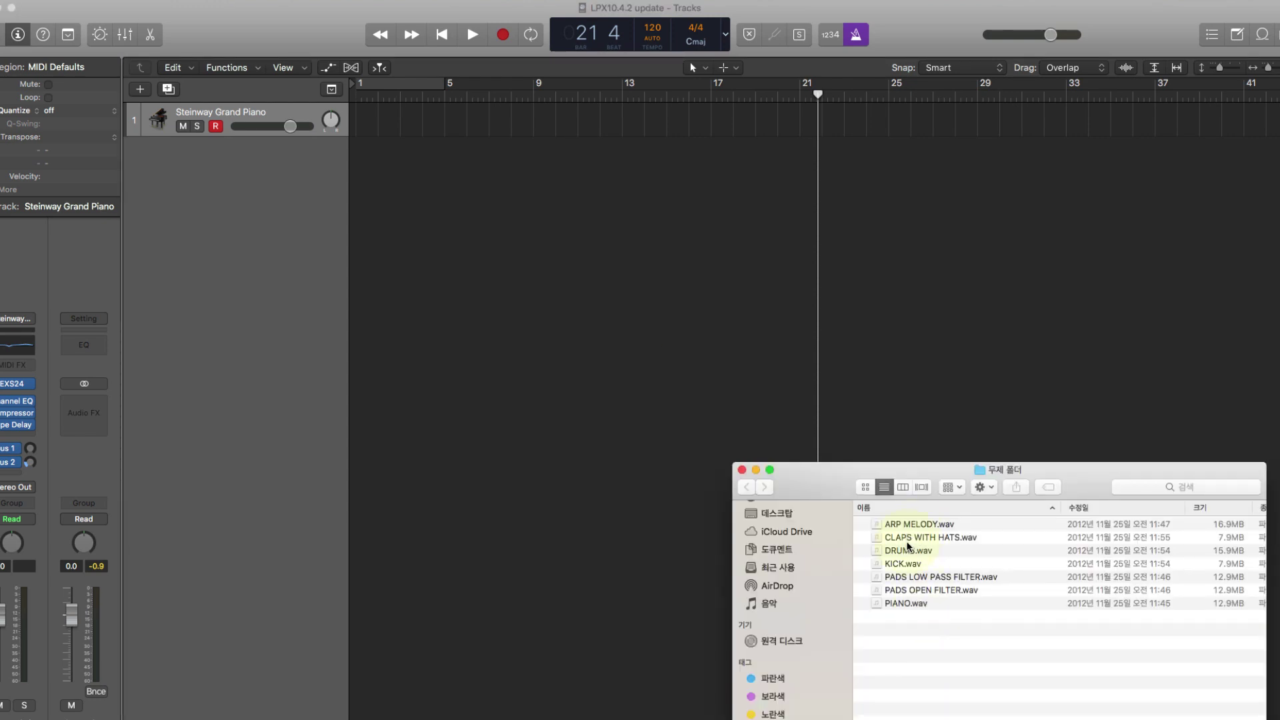
pyautogui.moveTo(907, 542); pyautogui.dragTo(711, 230)
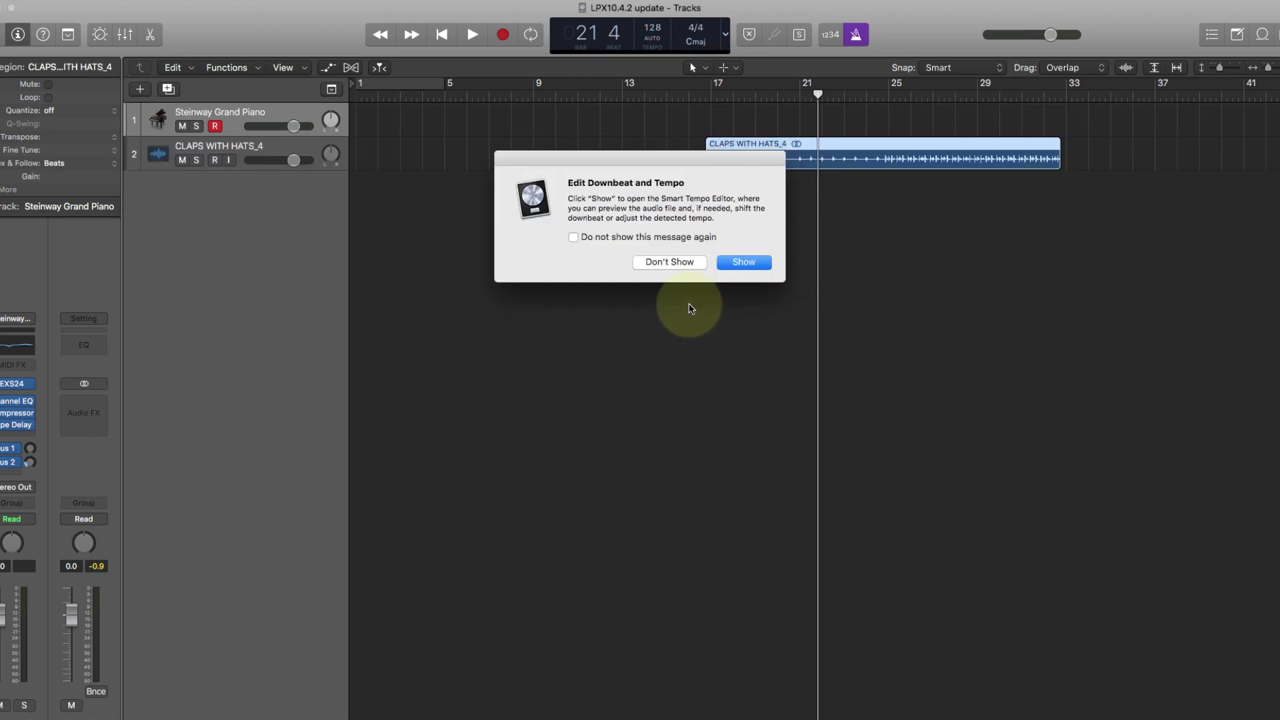
# Open the Smart Tempo Editor for the imported claps file and show the project's global Tempo track
pyautogui.click(758, 262)
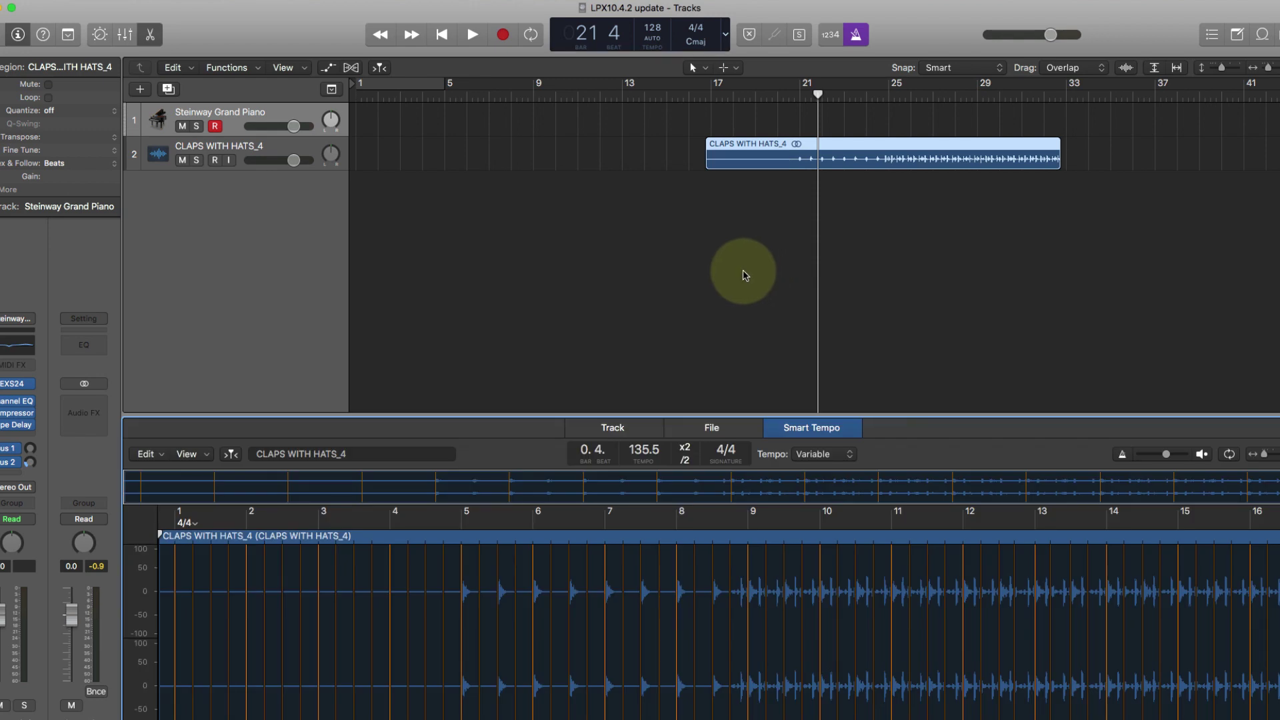
pyautogui.click(331, 89)
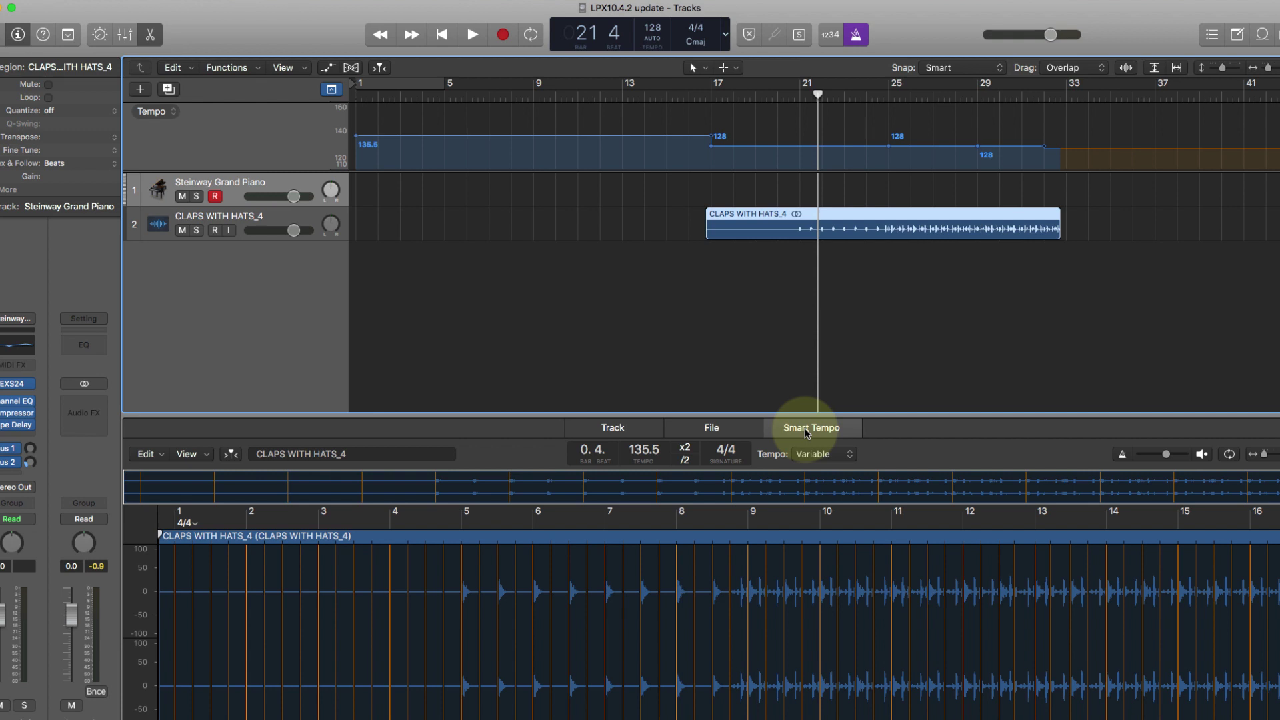
# Adjust the beat markers around bars 5, 6 and 8 of the claps file in the Smart Tempo Editor
pyautogui.click(461, 605)
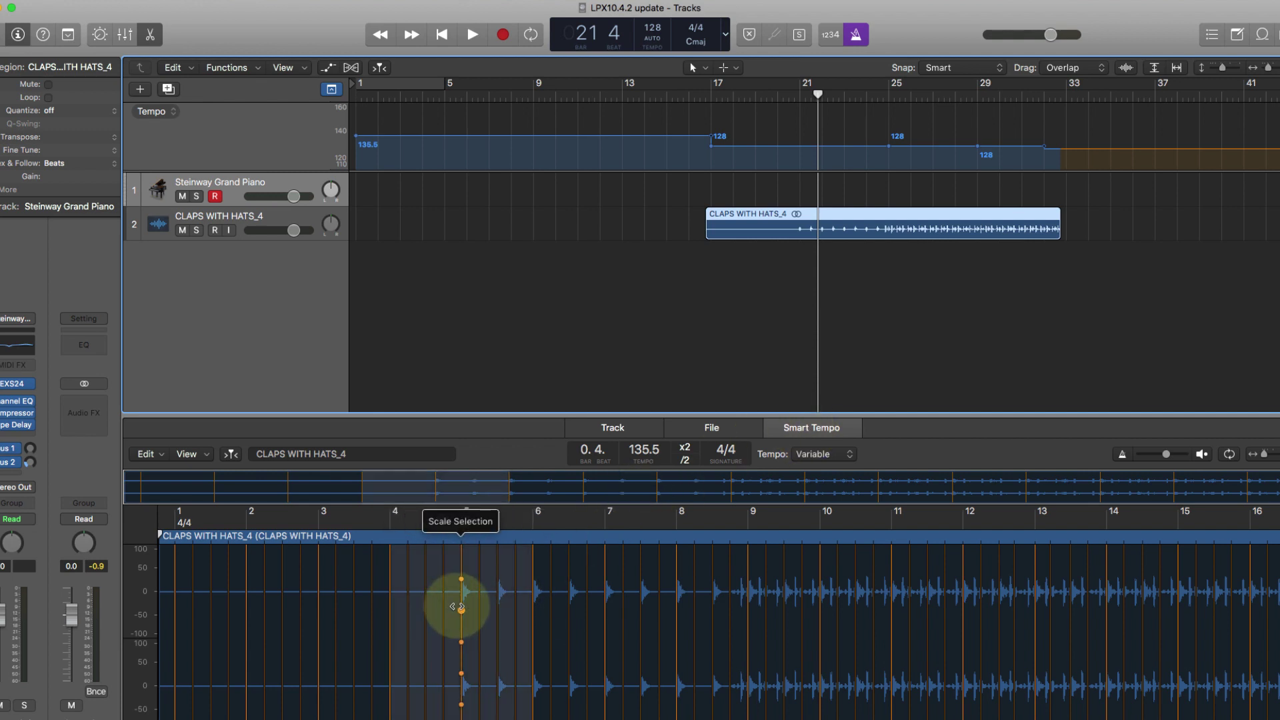
pyautogui.moveTo(454, 605)
pyautogui.mouseDown()
pyautogui.moveTo(434, 602)
pyautogui.moveTo(498, 612)
pyautogui.moveTo(462, 610)
pyautogui.mouseUp()
pyautogui.click(460, 580)
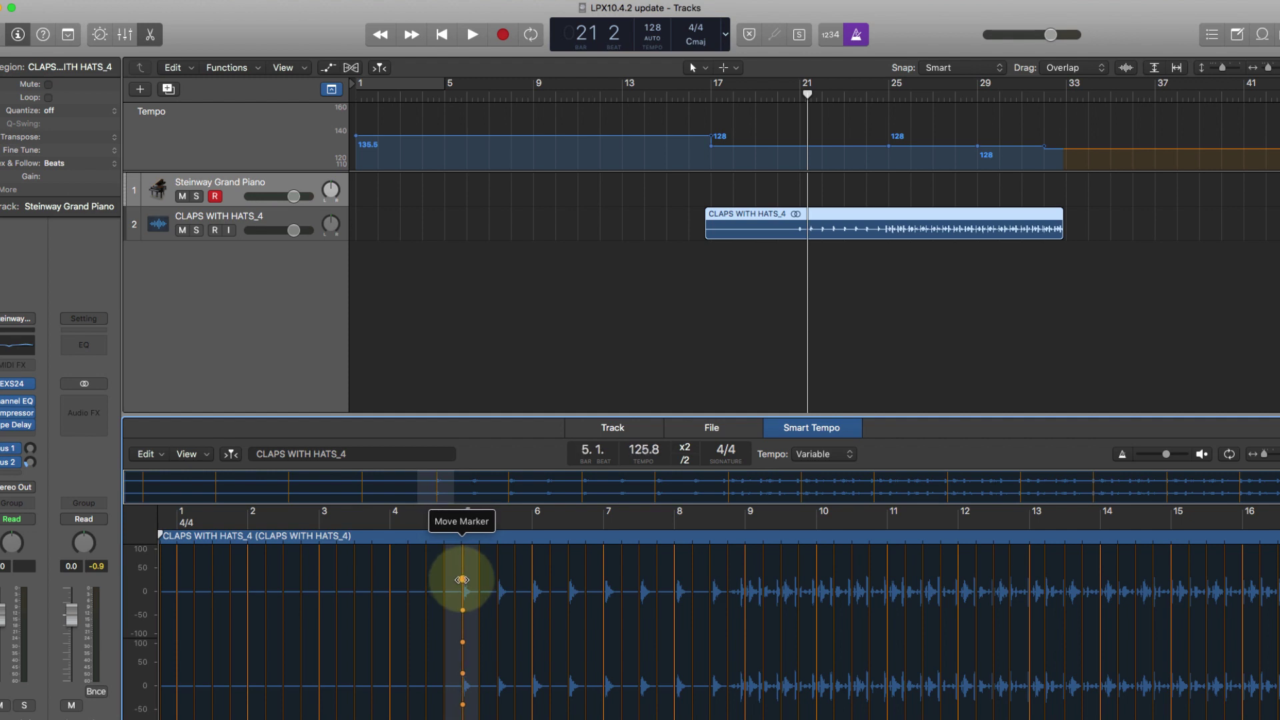
pyautogui.moveTo(463, 579)
pyautogui.mouseDown()
pyautogui.moveTo(492, 572)
pyautogui.moveTo(466, 573)
pyautogui.moveTo(463, 611)
pyautogui.moveTo(443, 600)
pyautogui.moveTo(465, 623)
pyautogui.moveTo(442, 634)
pyautogui.moveTo(482, 634)
pyautogui.moveTo(461, 638)
pyautogui.mouseUp()
pyautogui.moveTo(462, 706)
pyautogui.mouseDown()
pyautogui.moveTo(440, 705)
pyautogui.moveTo(530, 680)
pyautogui.mouseUp()
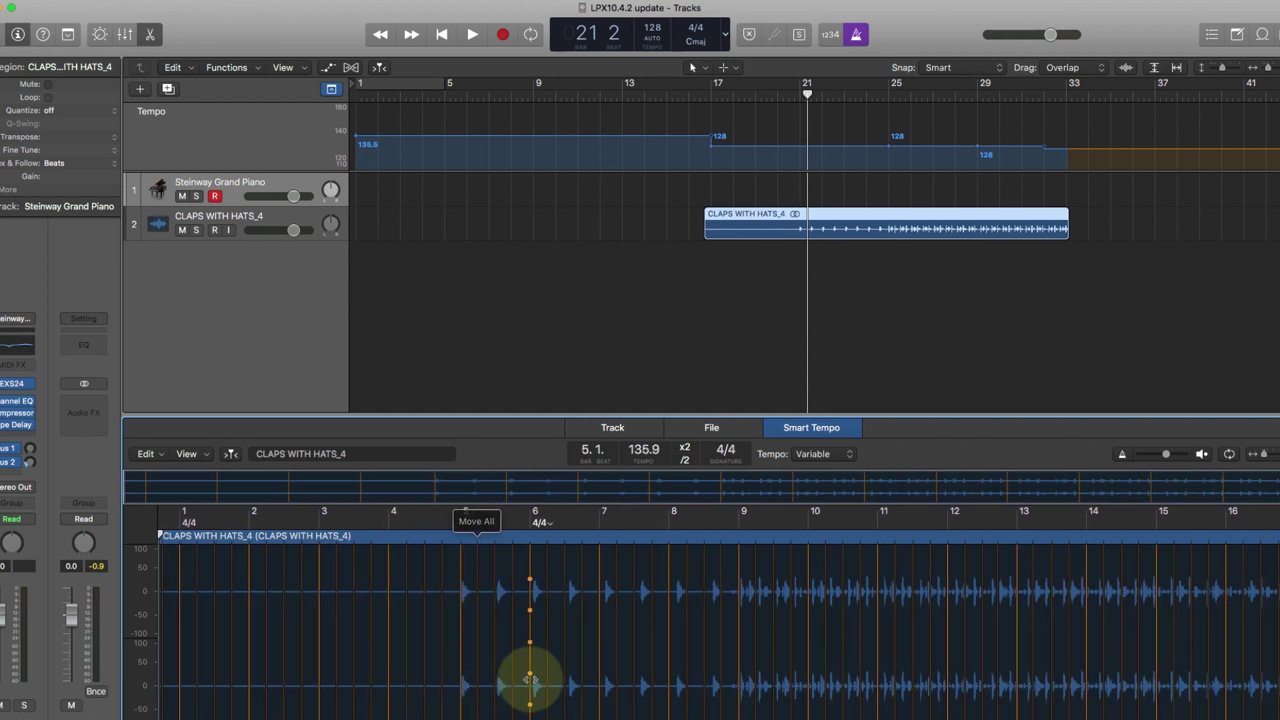
pyautogui.moveTo(533, 586); pyautogui.dragTo(677, 581)
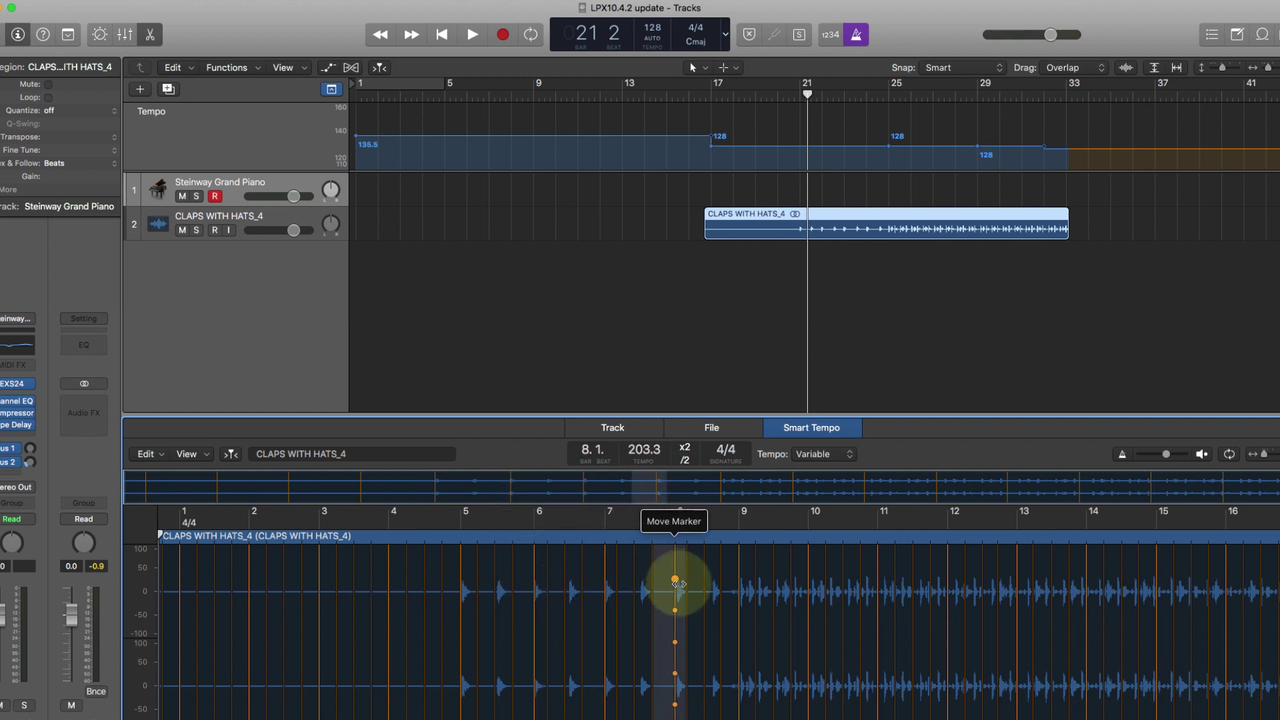
# Close the Smart Tempo Editor and open the Flex & Follow options of the CLAPS WITH HATS region
pyautogui.press('e')
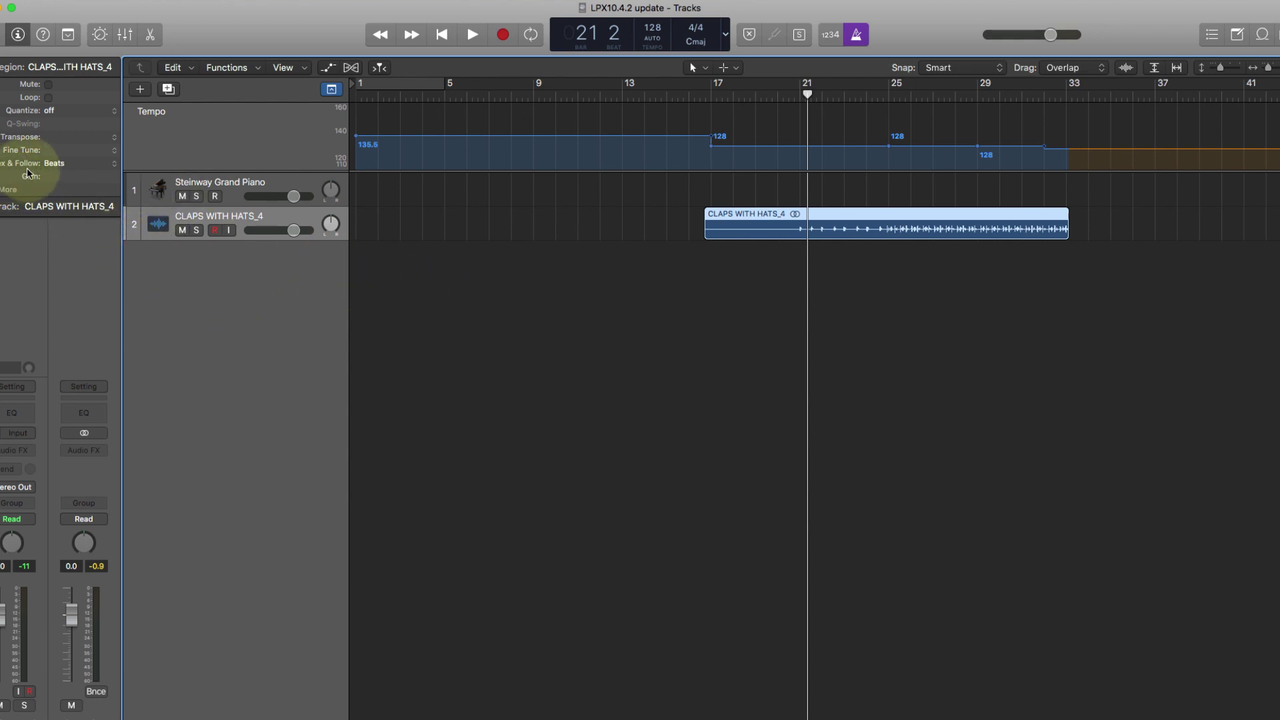
pyautogui.click(64, 163)
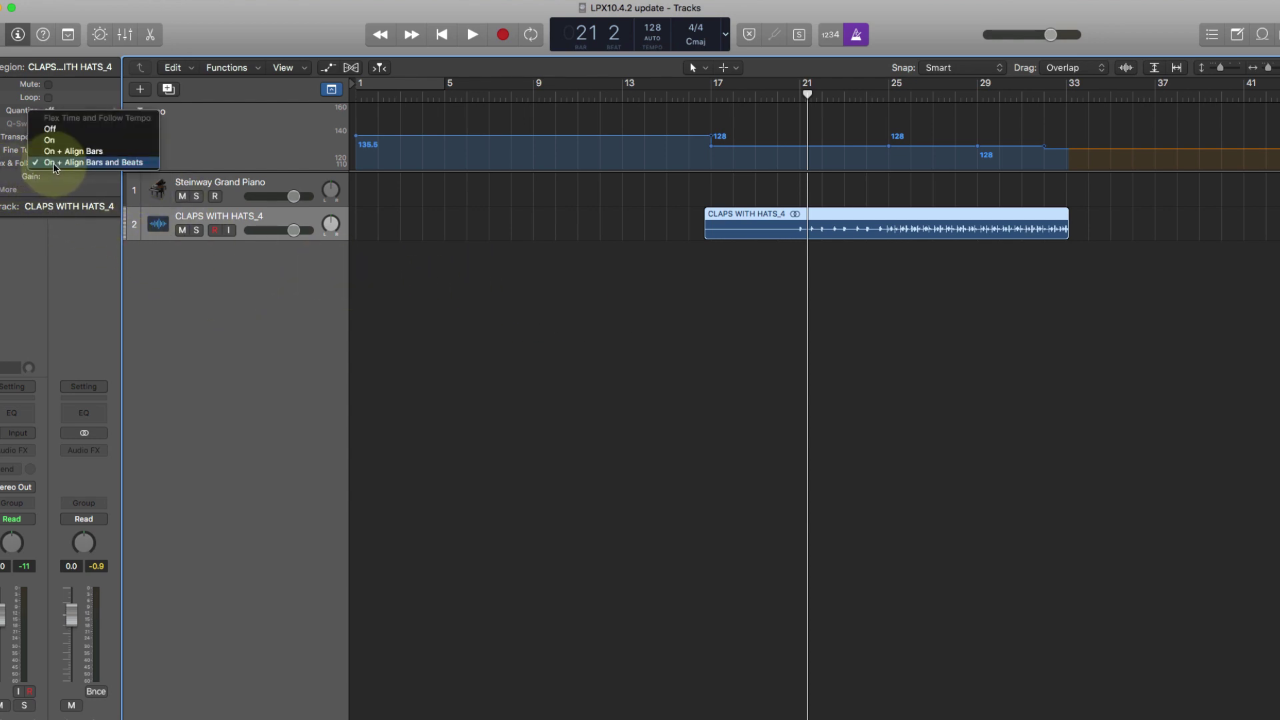
pyautogui.click(103, 165)
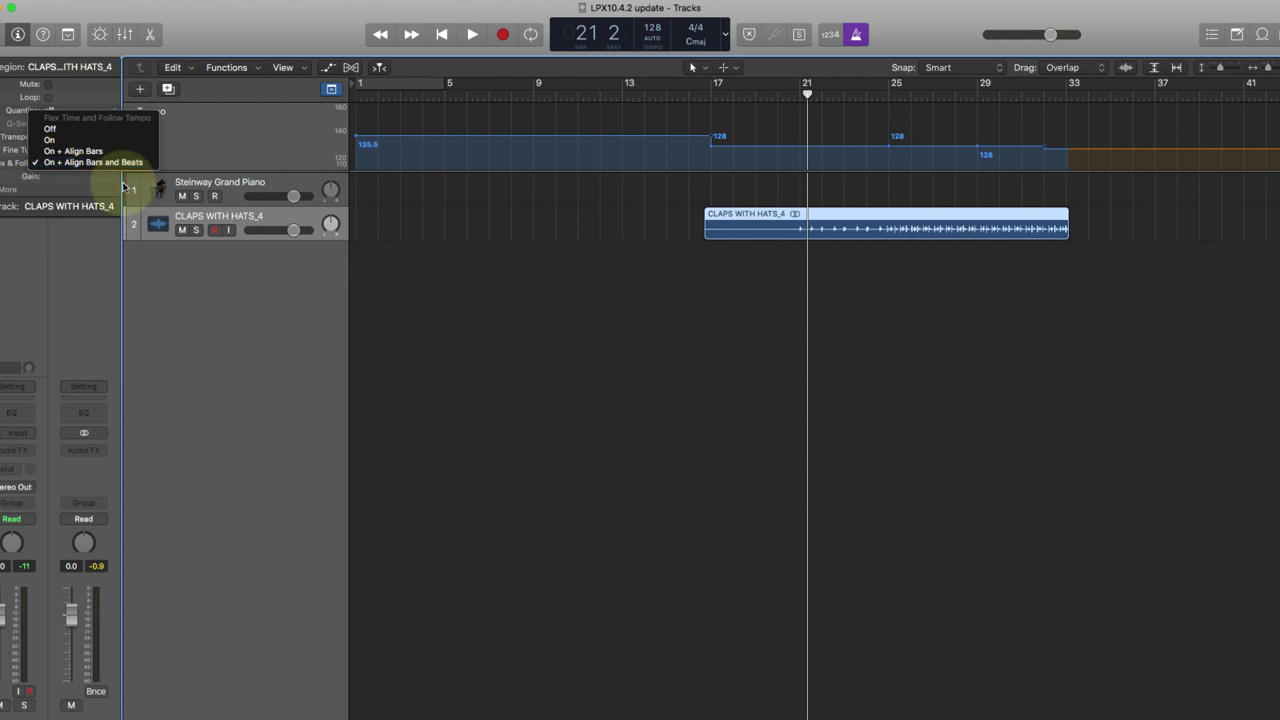